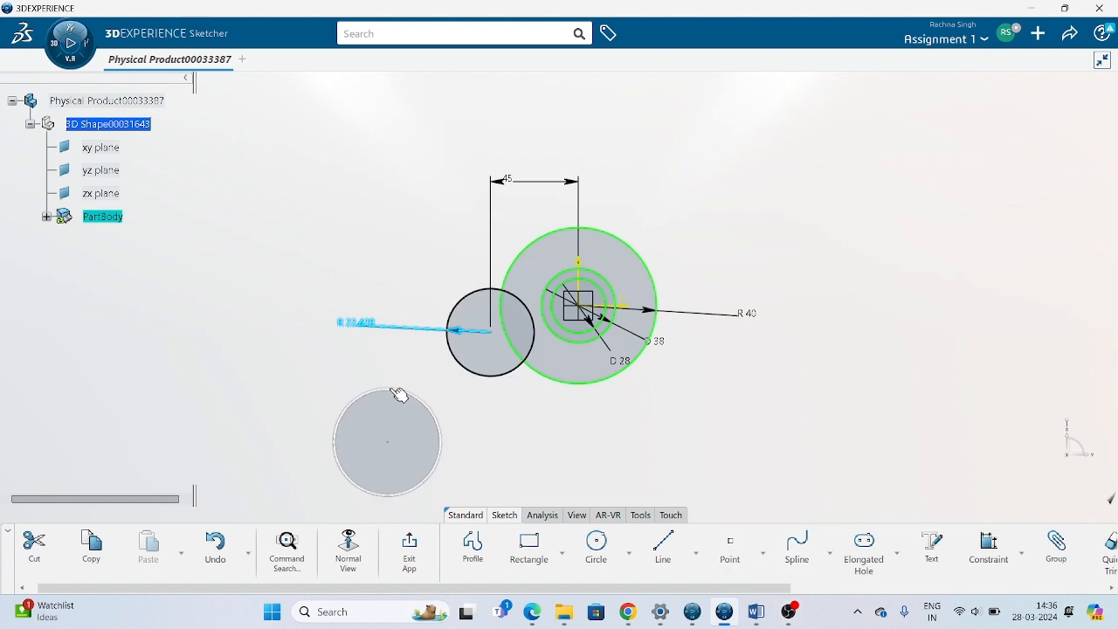
Set the radius of the circle centred 45 mm from the vertical axis to 40 mm.
{"action": "left_click", "coordinate": [502, 403]}
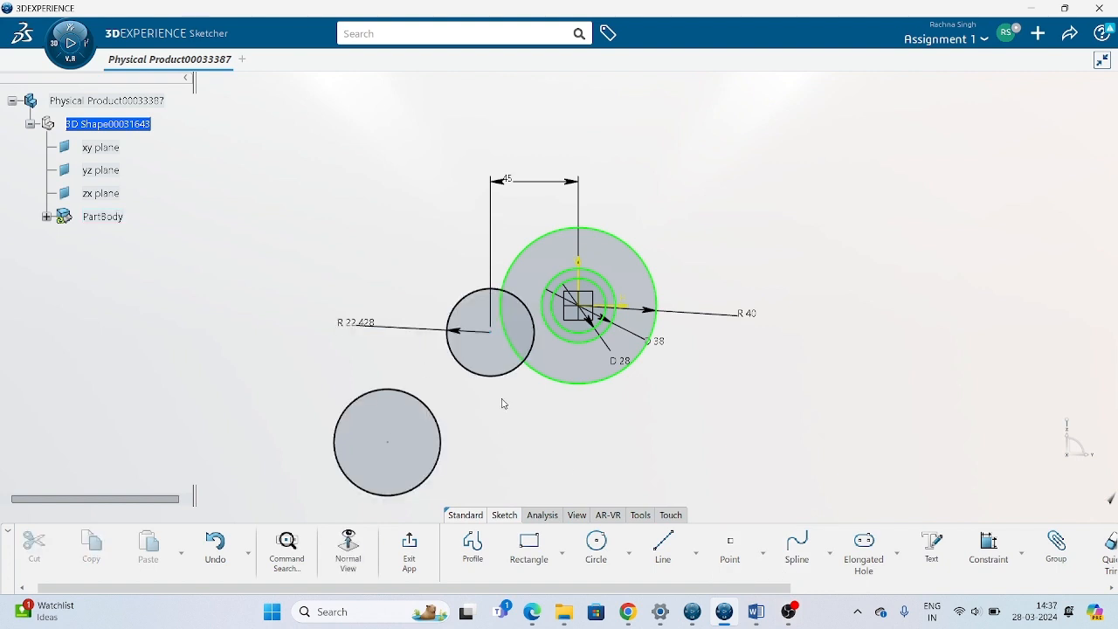
{"action": "left_click", "coordinate": [370, 328]}
{"action": "double_click", "coordinate": [365, 330]}
{"action": "type", "text": "40mm"}
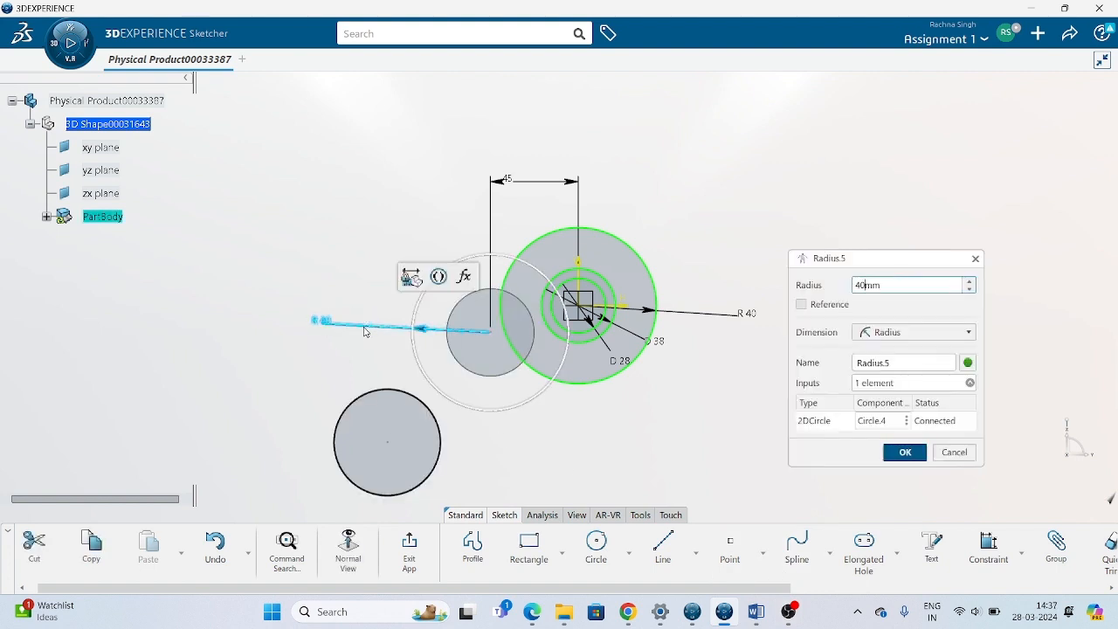
{"action": "key", "text": "Return"}
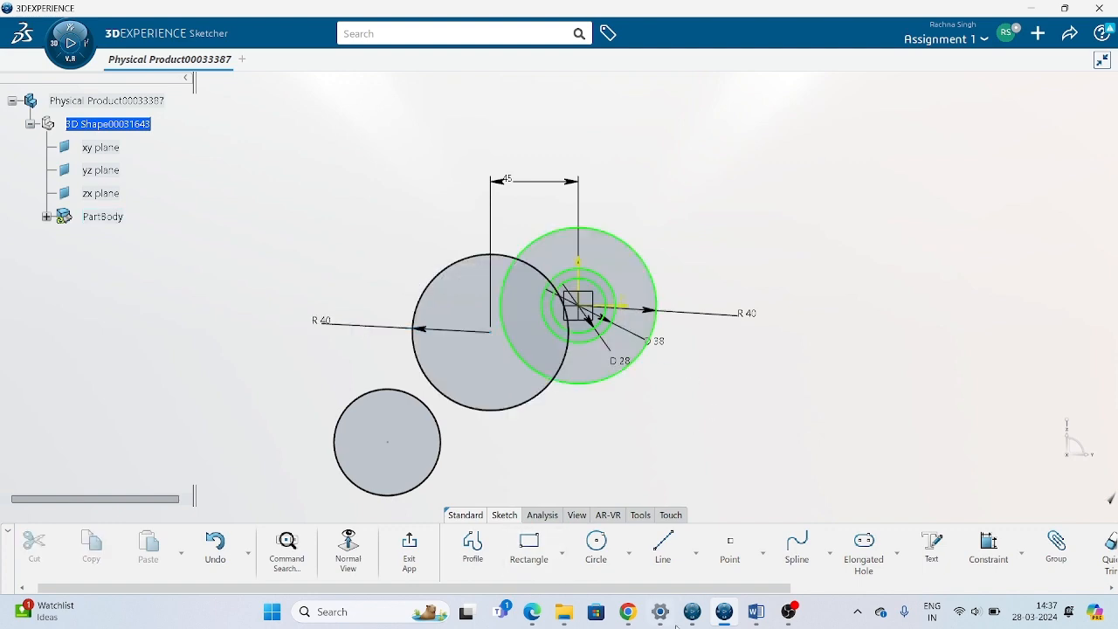
Check the reference drawing in Word, then return to the sketch and change the overlapping circle's radius dimension to a 40 mm diameter.
{"action": "left_click", "coordinate": [755, 612]}
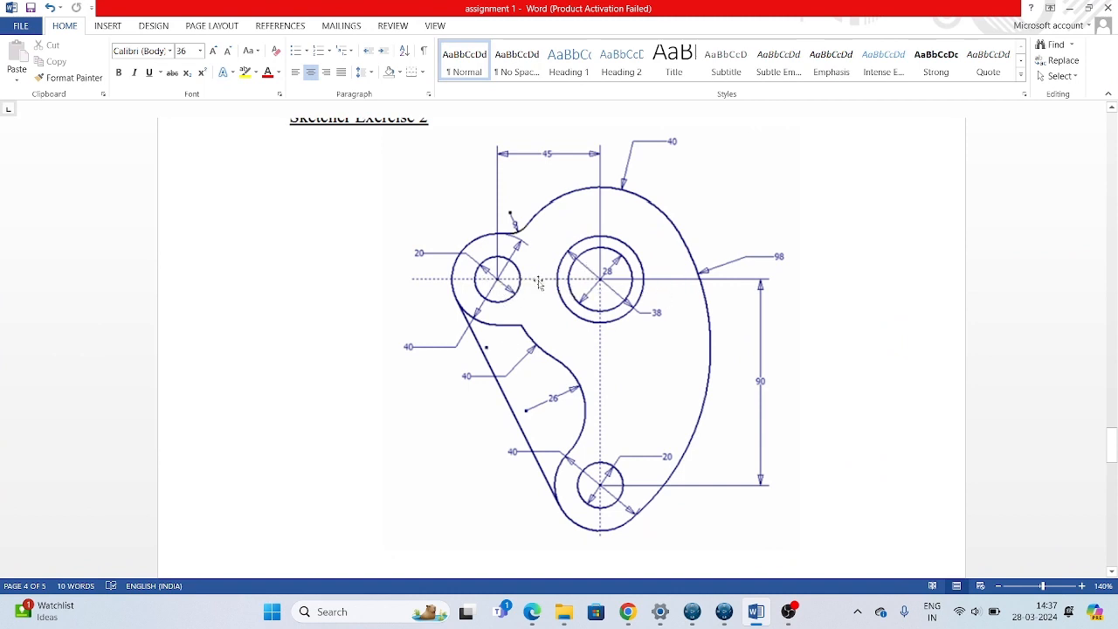
{"action": "left_click", "coordinate": [725, 612]}
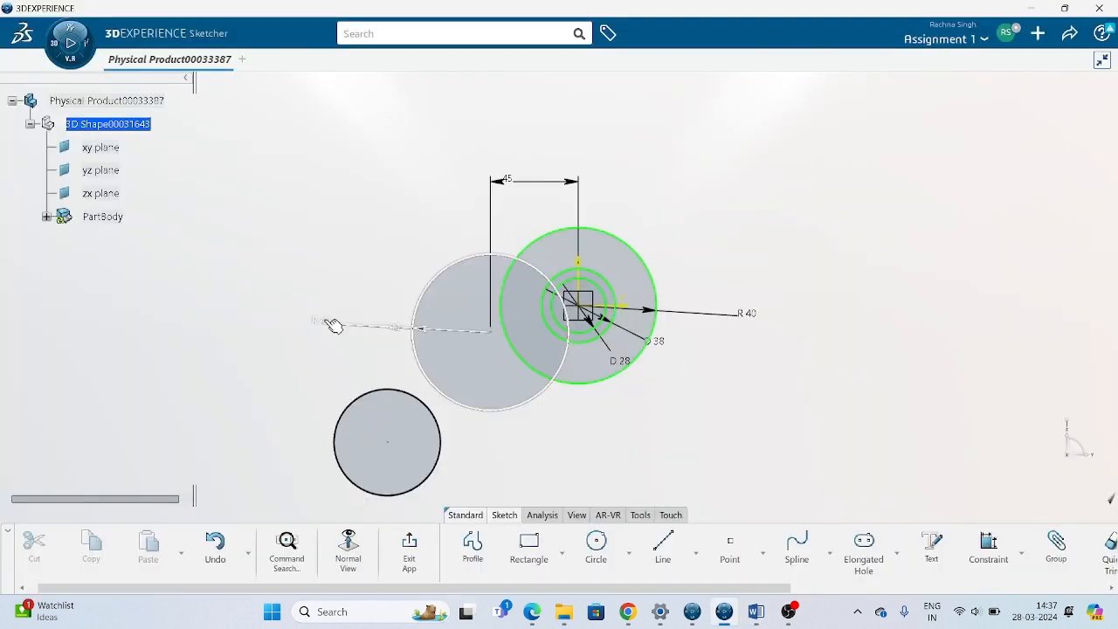
{"action": "left_click", "coordinate": [328, 322]}
{"action": "left_click", "coordinate": [911, 337]}
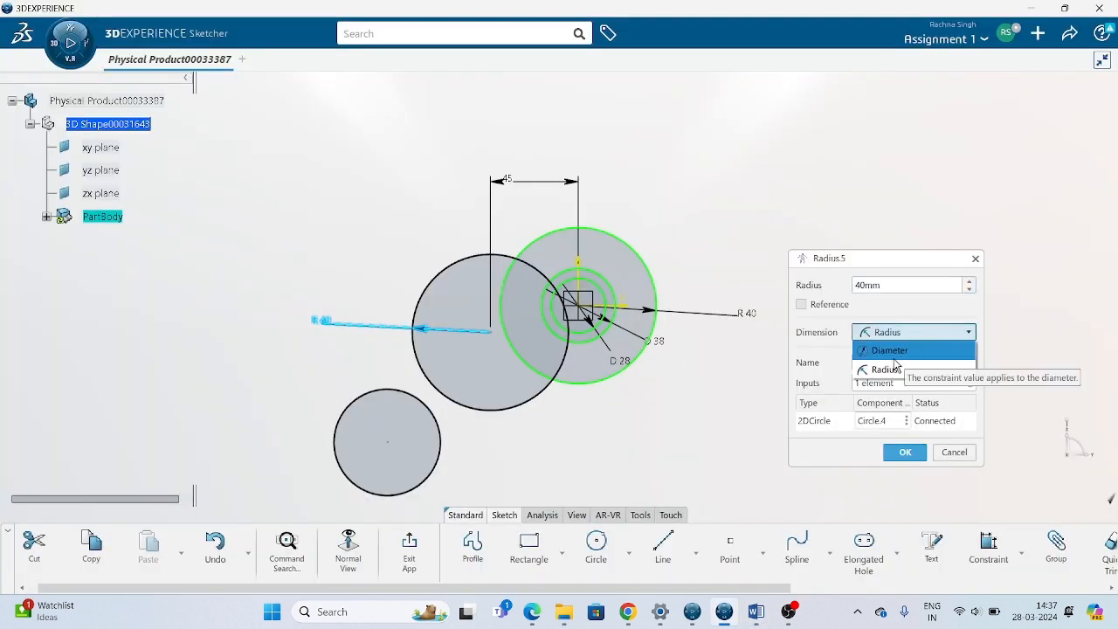
{"action": "left_click", "coordinate": [896, 354]}
{"action": "double_click", "coordinate": [888, 281]}
{"action": "type", "text": "40"}
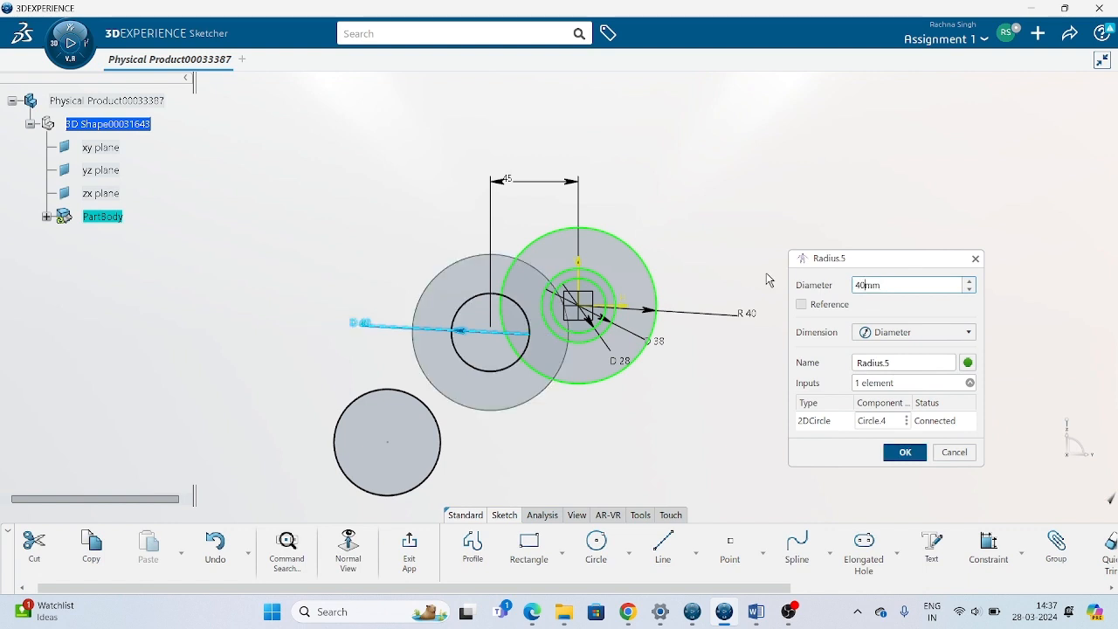
{"action": "key", "text": "Return"}
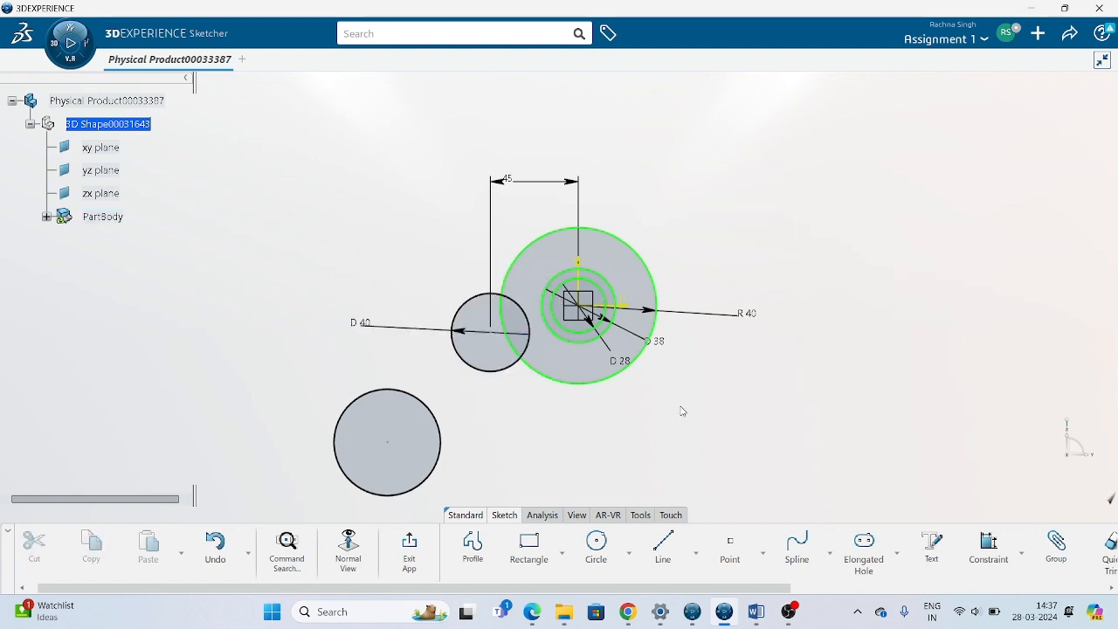
Constrain the centre of the 40 mm diameter circle to be coincident with the horizontal axis.
{"action": "left_click", "coordinate": [988, 546]}
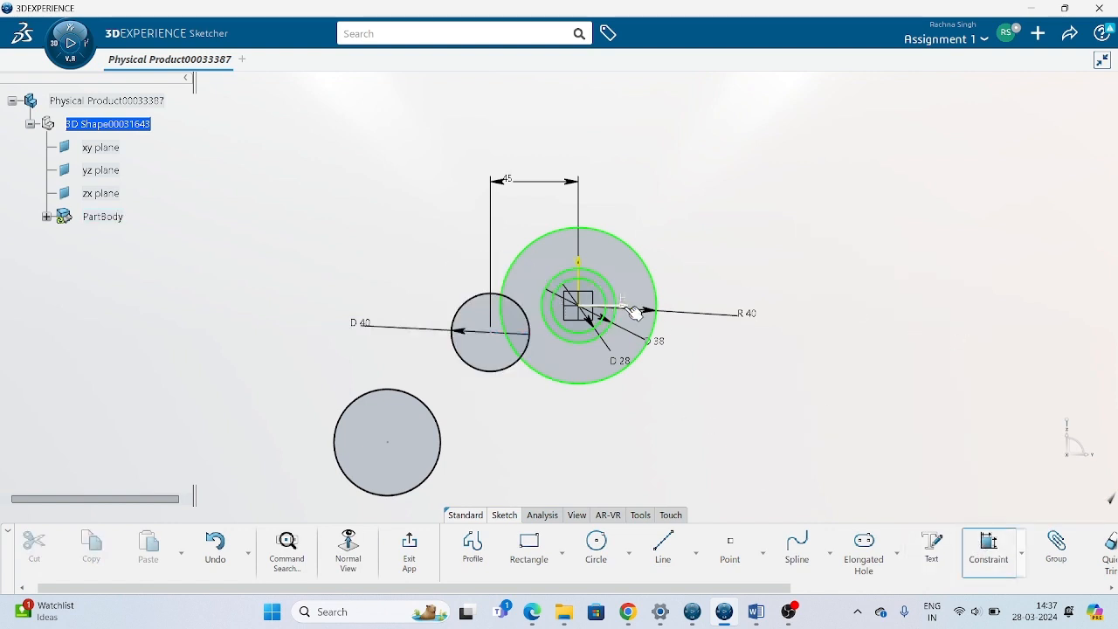
{"action": "left_click", "coordinate": [497, 340]}
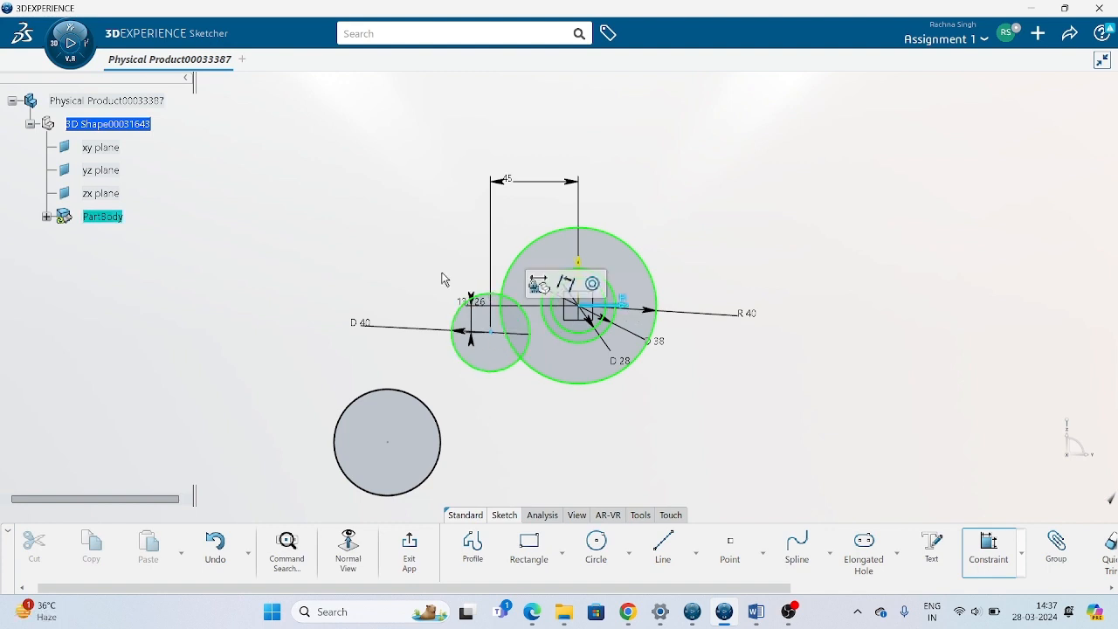
{"action": "right_click", "coordinate": [276, 254]}
{"action": "left_click", "coordinate": [321, 316]}
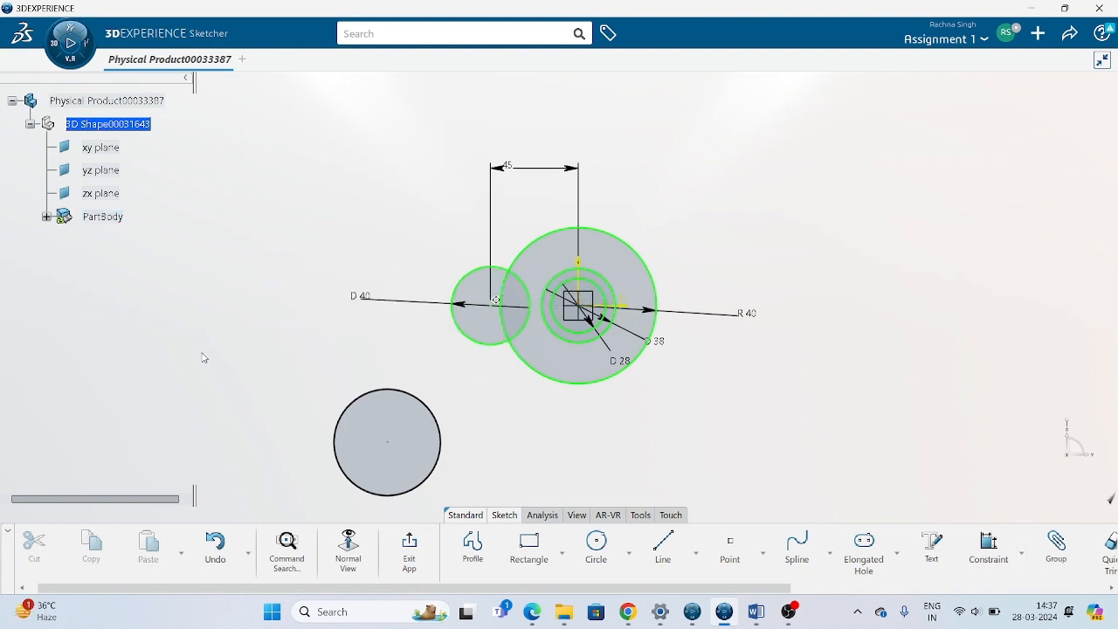
Dimension the separate circle below the others with a diameter of 20 mm.
{"action": "left_click", "coordinate": [1002, 554]}
{"action": "left_click", "coordinate": [426, 488]}
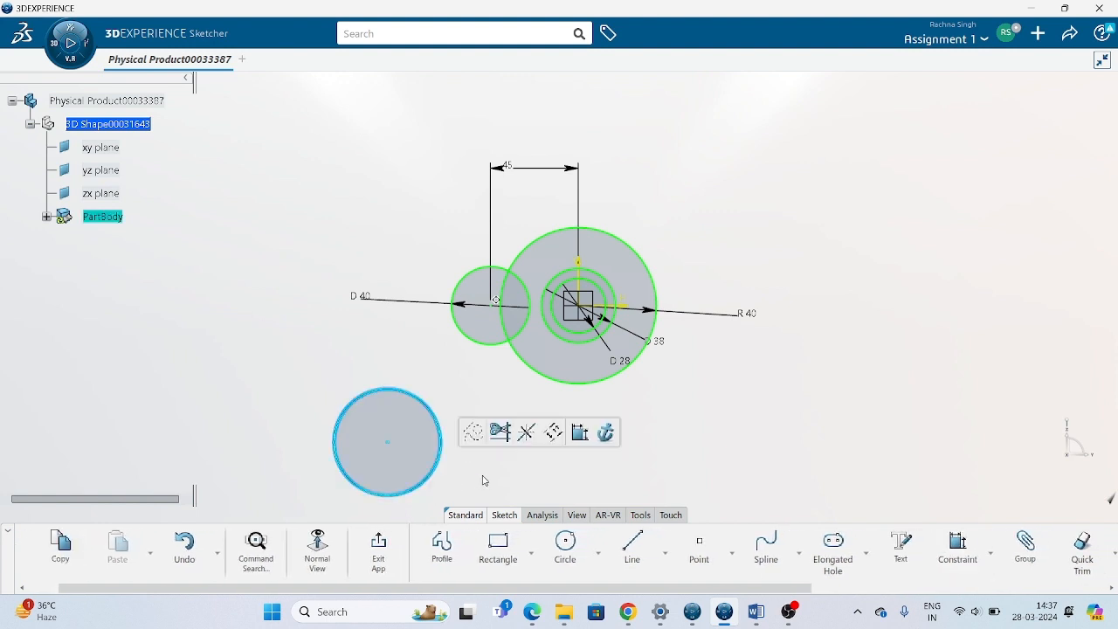
{"action": "left_click", "coordinate": [957, 551]}
{"action": "left_click", "coordinate": [498, 453]}
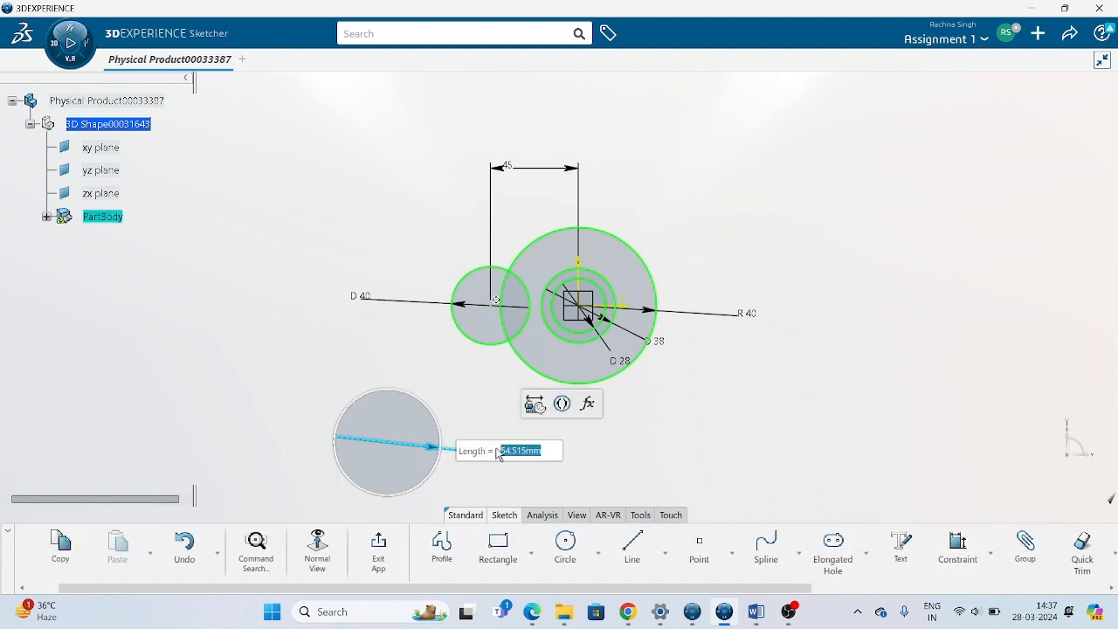
{"action": "type", "text": "20"}
{"action": "key", "text": "Return"}
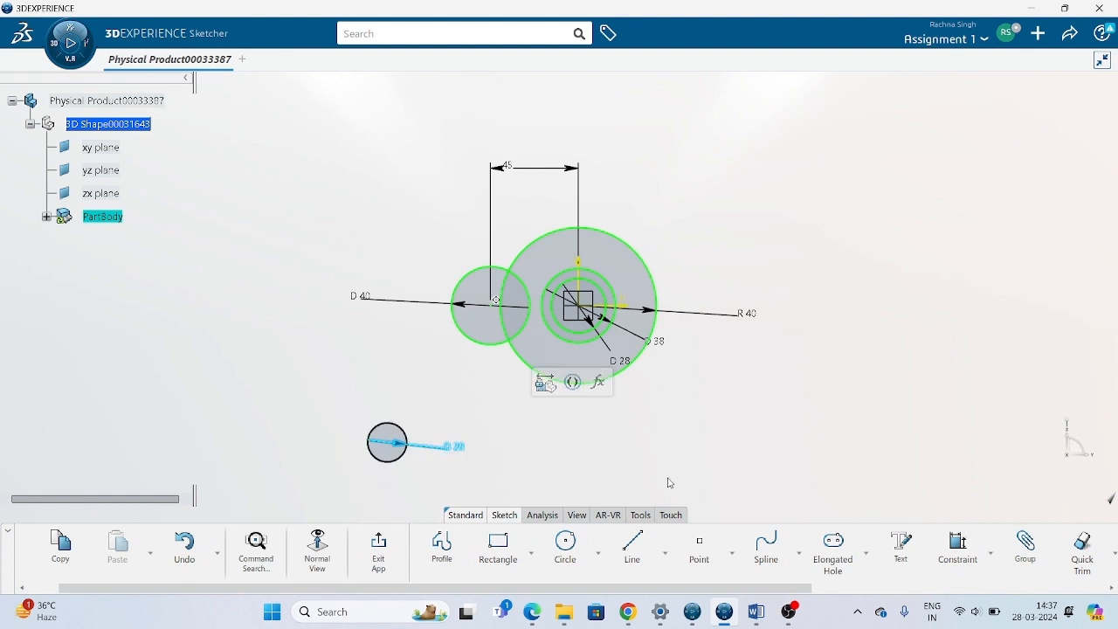
Make the 20 mm circle concentric with the 40 mm diameter circle.
{"action": "left_click", "coordinate": [384, 463]}
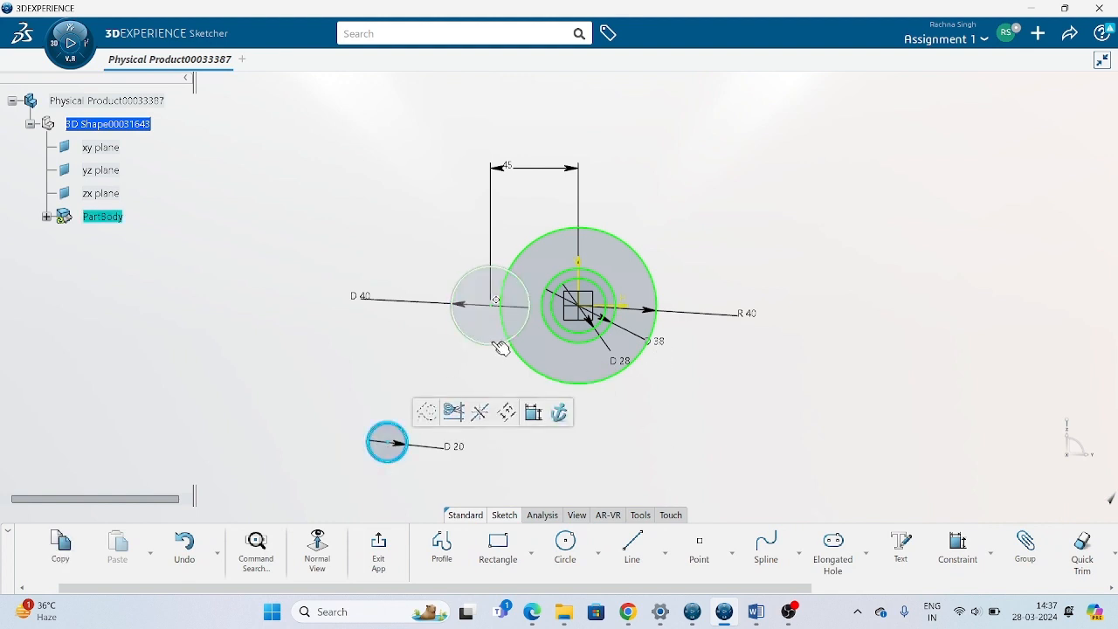
{"action": "left_click", "coordinate": [463, 337], "text": "ctrl"}
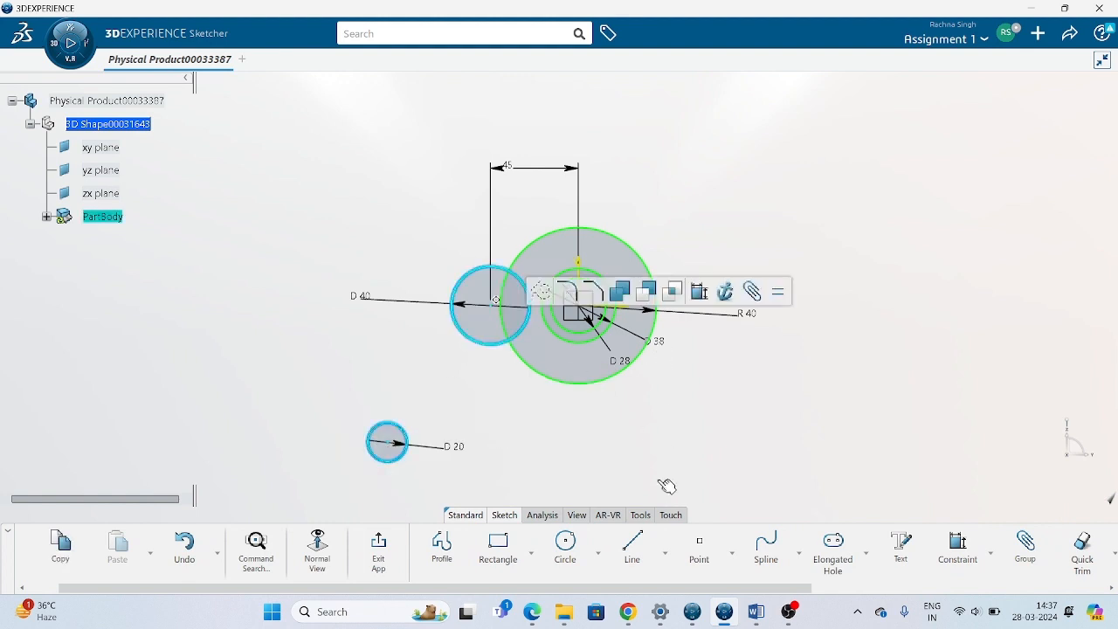
{"action": "left_click", "coordinate": [990, 553]}
{"action": "left_click", "coordinate": [1005, 444]}
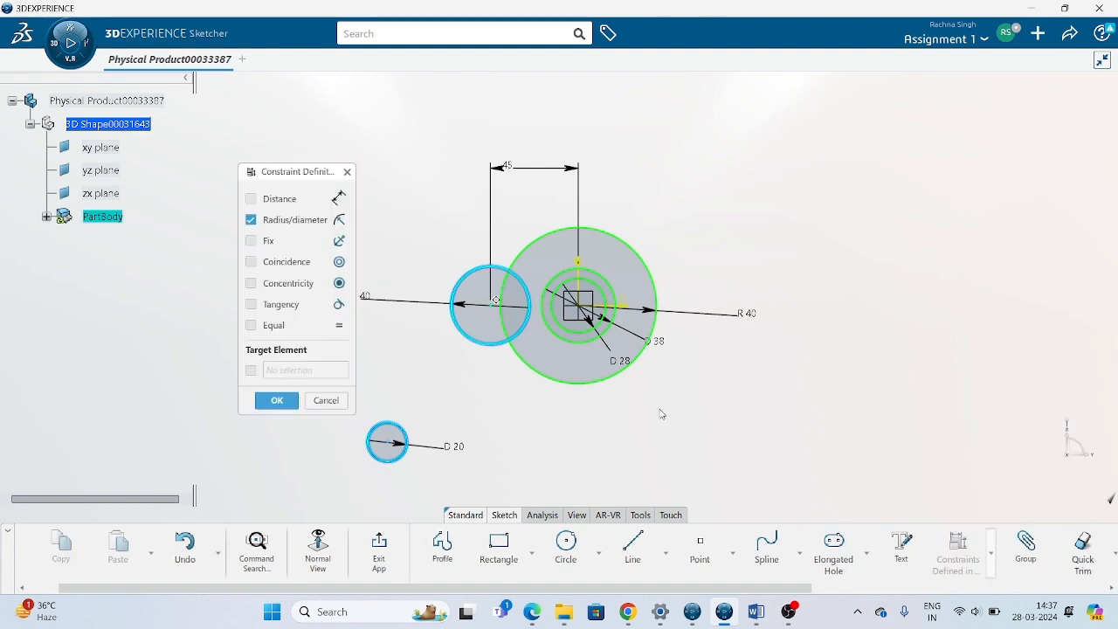
{"action": "left_click", "coordinate": [282, 292]}
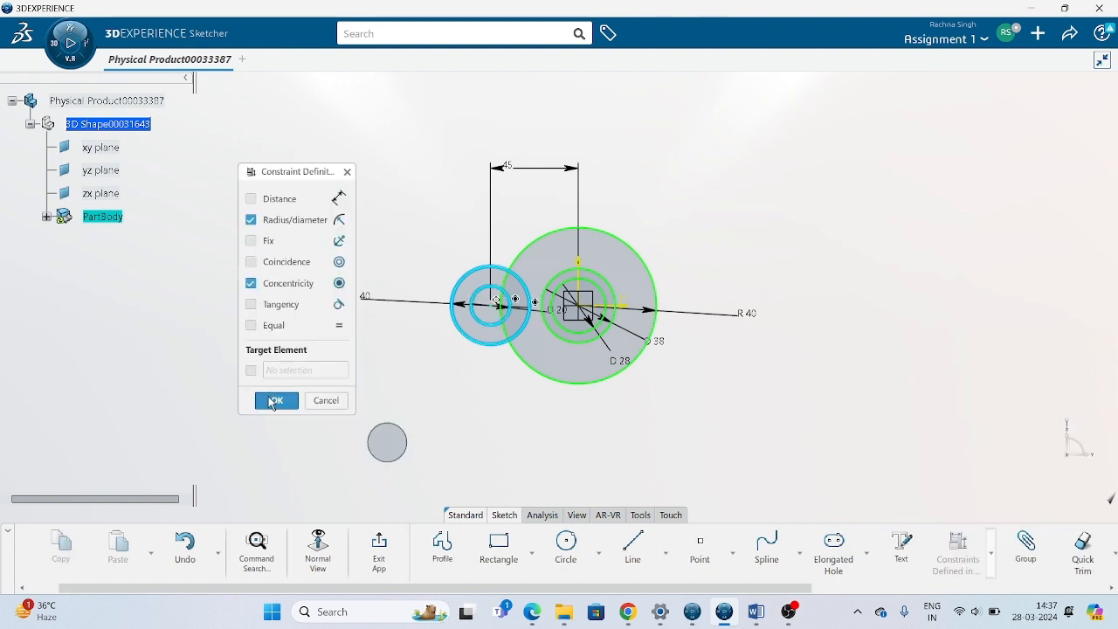
{"action": "left_click", "coordinate": [277, 400]}
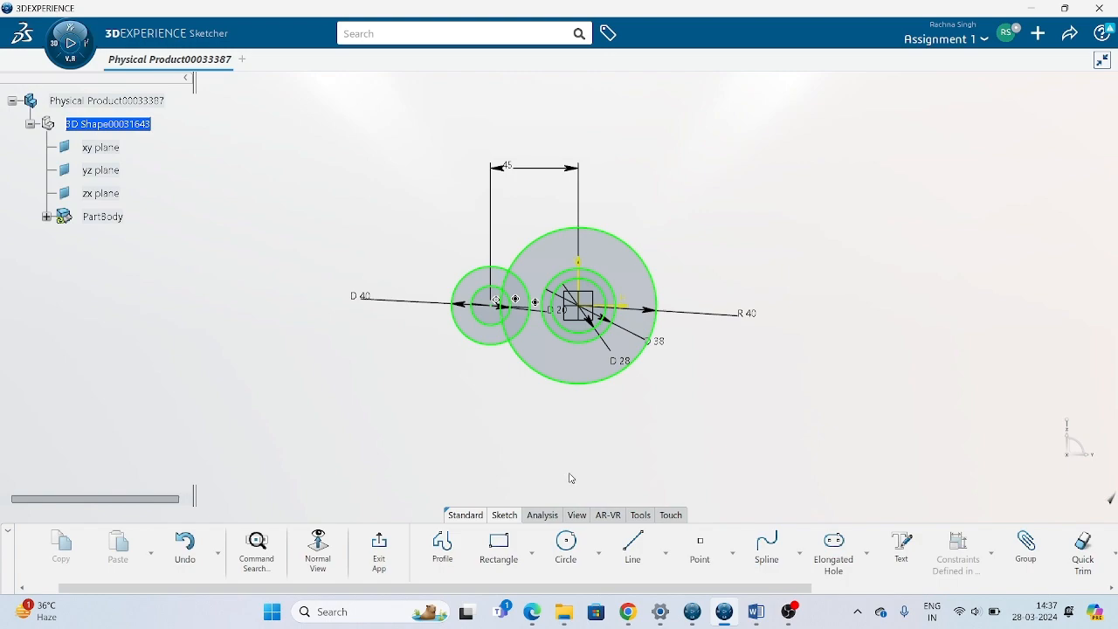
Check the reference drawing in Word, then round the upper junction of the 40 mm diameter and R40 circles with a corner of about 12.6 mm radius.
{"action": "left_click", "coordinate": [789, 612]}
{"action": "left_click", "coordinate": [758, 612]}
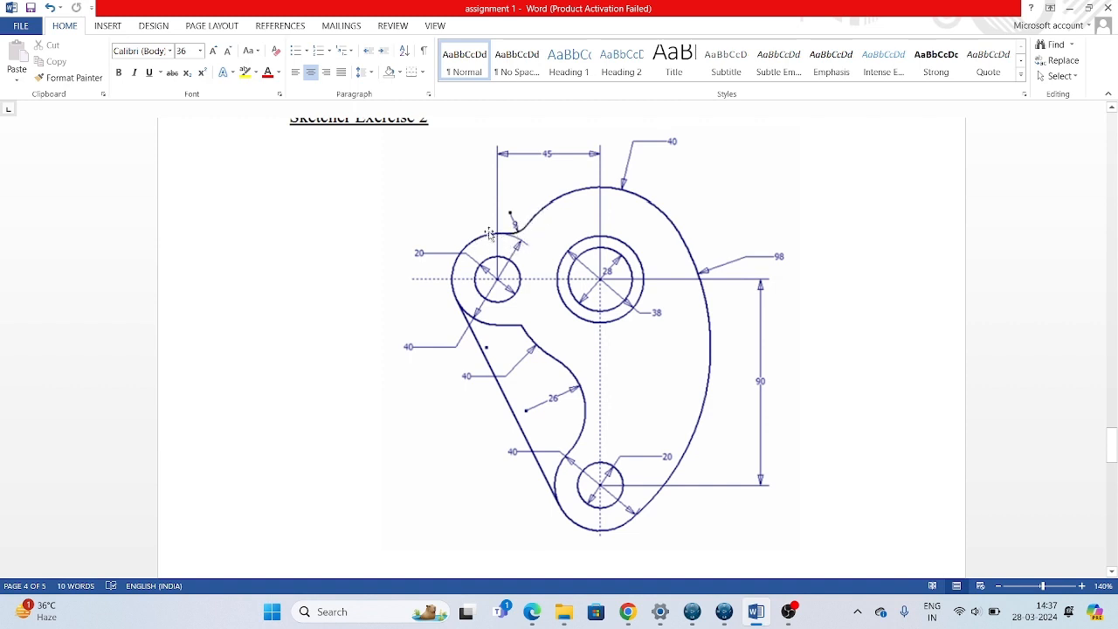
{"action": "left_click", "coordinate": [724, 612]}
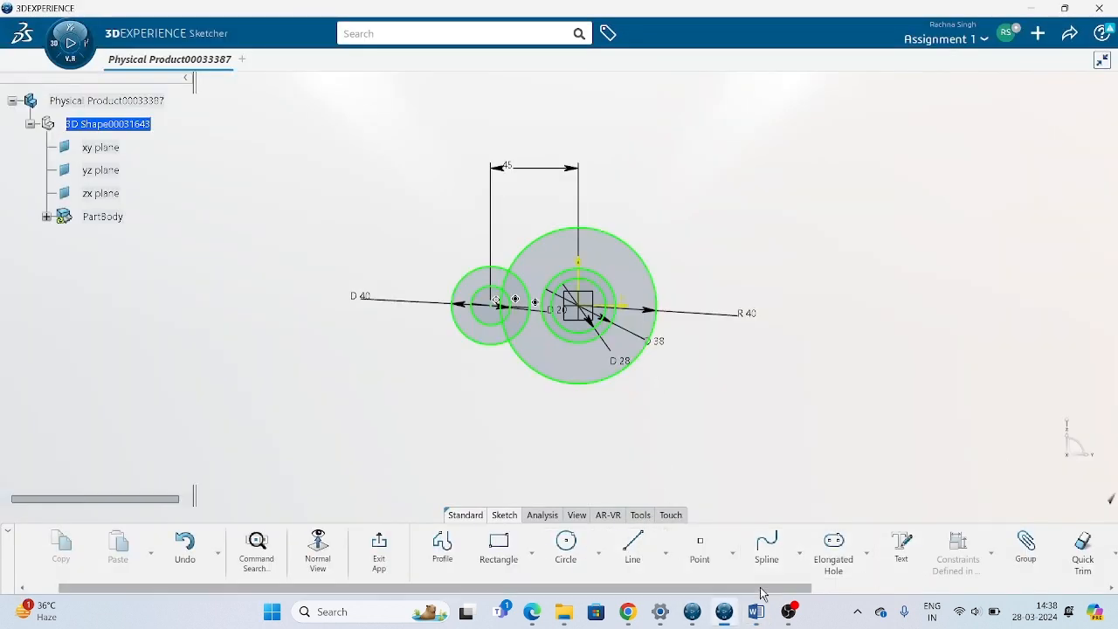
{"action": "left_click_drag", "start_coordinate": [765, 587], "coordinate": [908, 587]}
{"action": "left_click", "coordinate": [928, 547]}
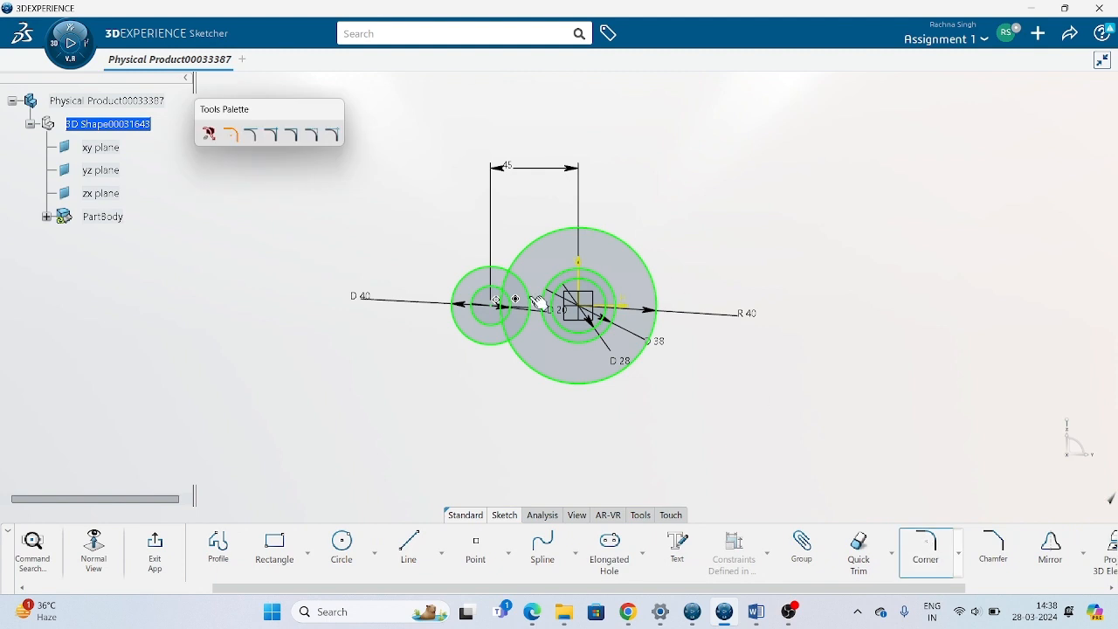
{"action": "scroll", "coordinate": [527, 170], "scroll_direction": "up", "scroll_amount": 5}
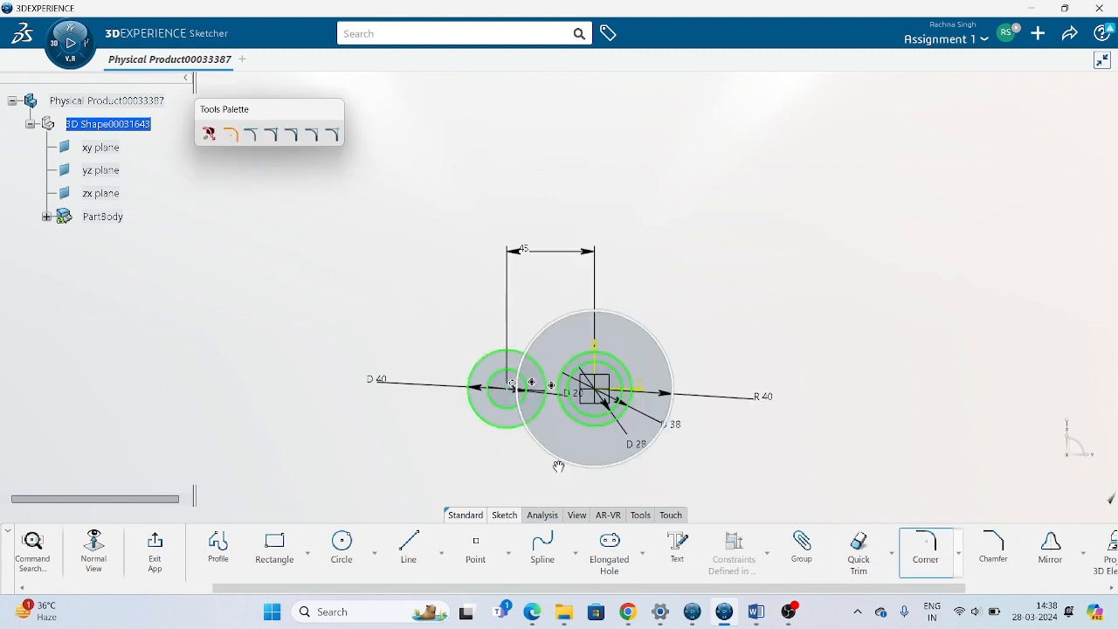
{"action": "left_click", "coordinate": [473, 372]}
{"action": "left_click", "coordinate": [507, 357]}
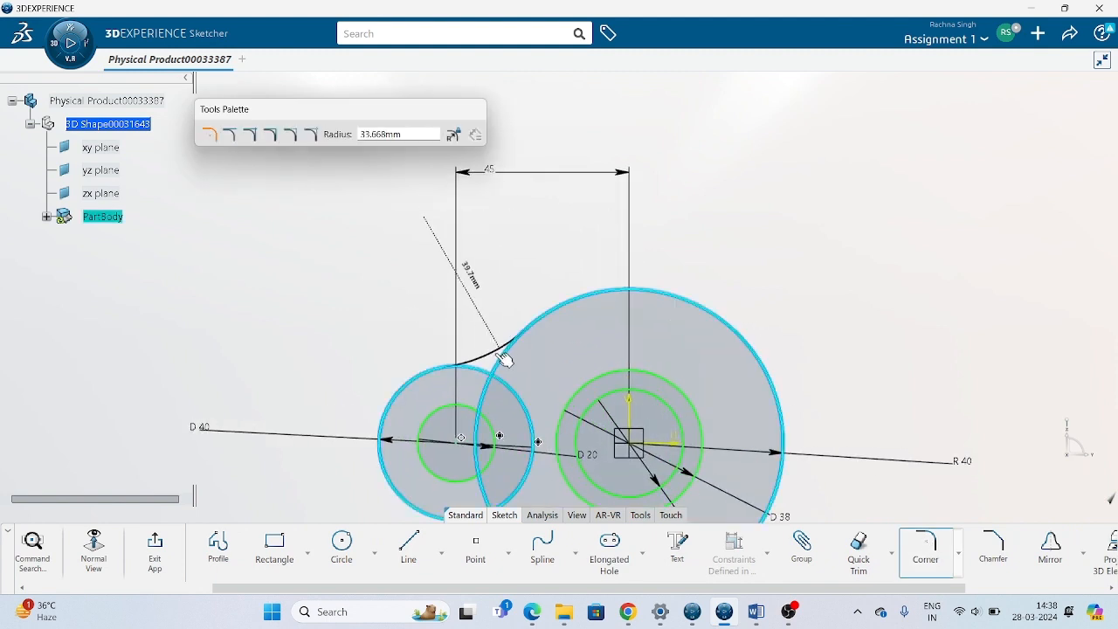
{"action": "left_click", "coordinate": [491, 368]}
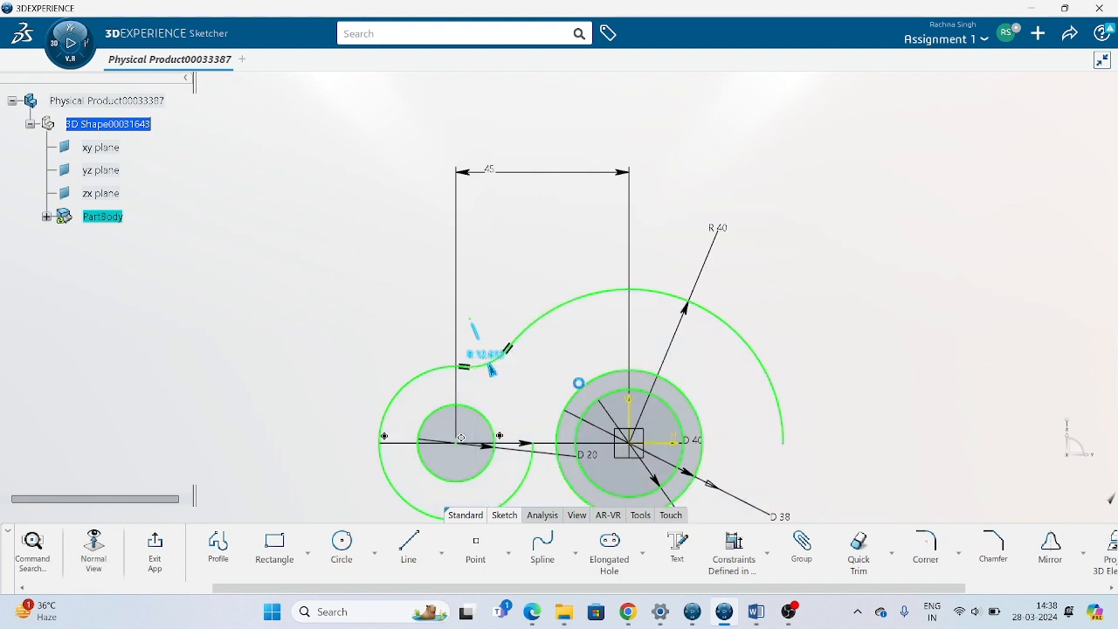
Set the radius of the corner arc joining the two outer circles to 8 mm.
{"action": "middle_click_drag", "start_coordinate": [578, 383], "coordinate": [576, 268]}
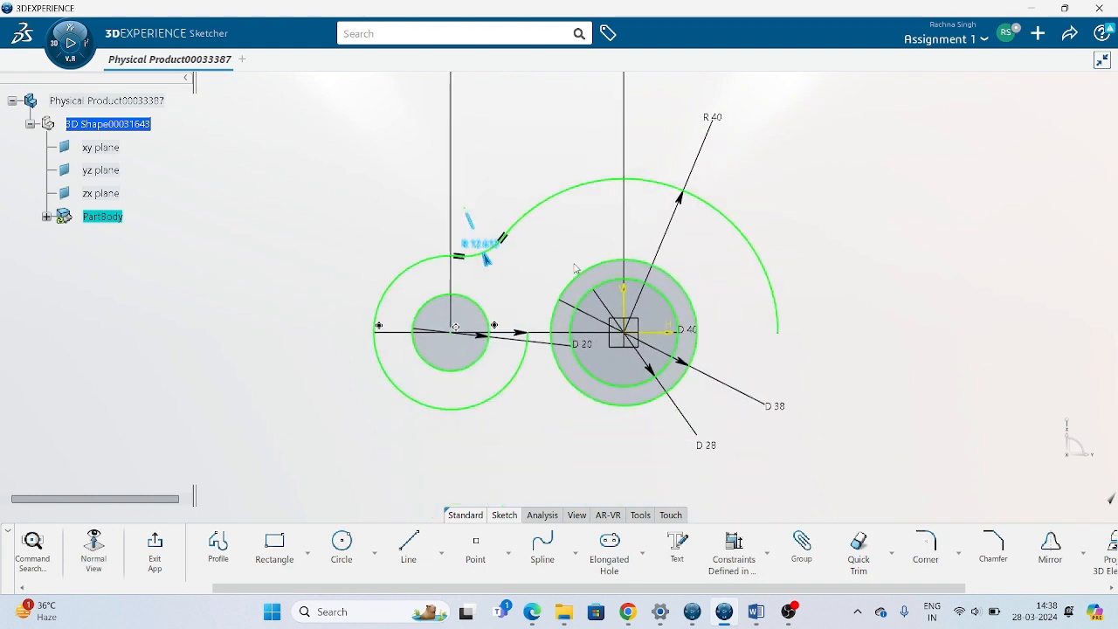
{"action": "double_click", "coordinate": [481, 247]}
{"action": "type", "text": "8mm"}
{"action": "key", "text": "Return"}
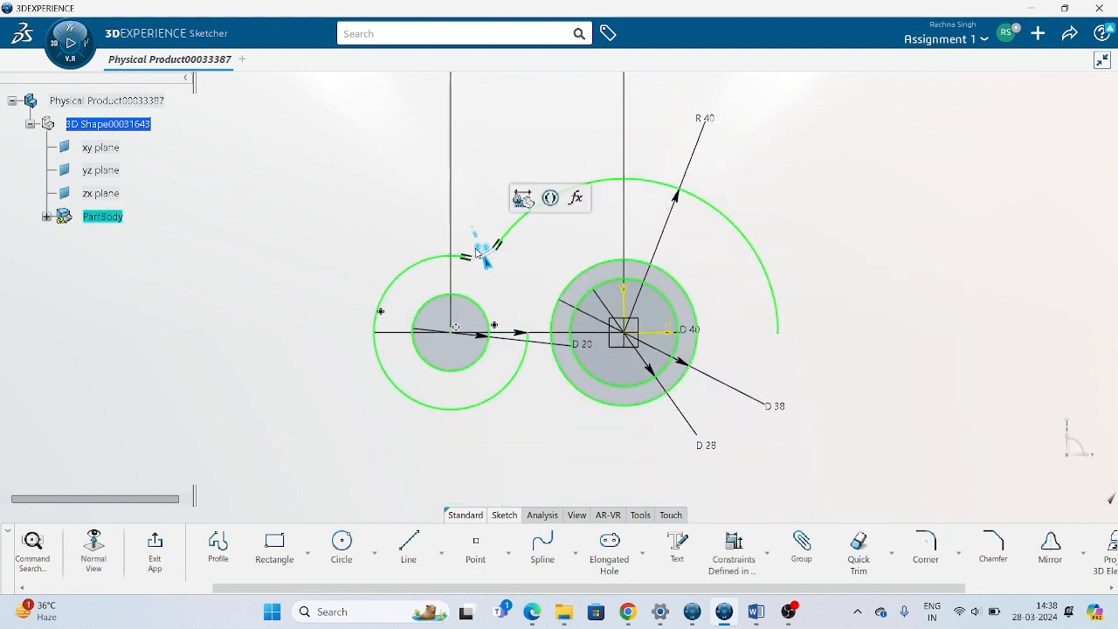
Draw a short horizontal line below the 40 mm diameter arc and constrain it tangent to that arc.
{"action": "left_click", "coordinate": [409, 548]}
{"action": "left_click", "coordinate": [429, 432]}
{"action": "left_click", "coordinate": [529, 431]}
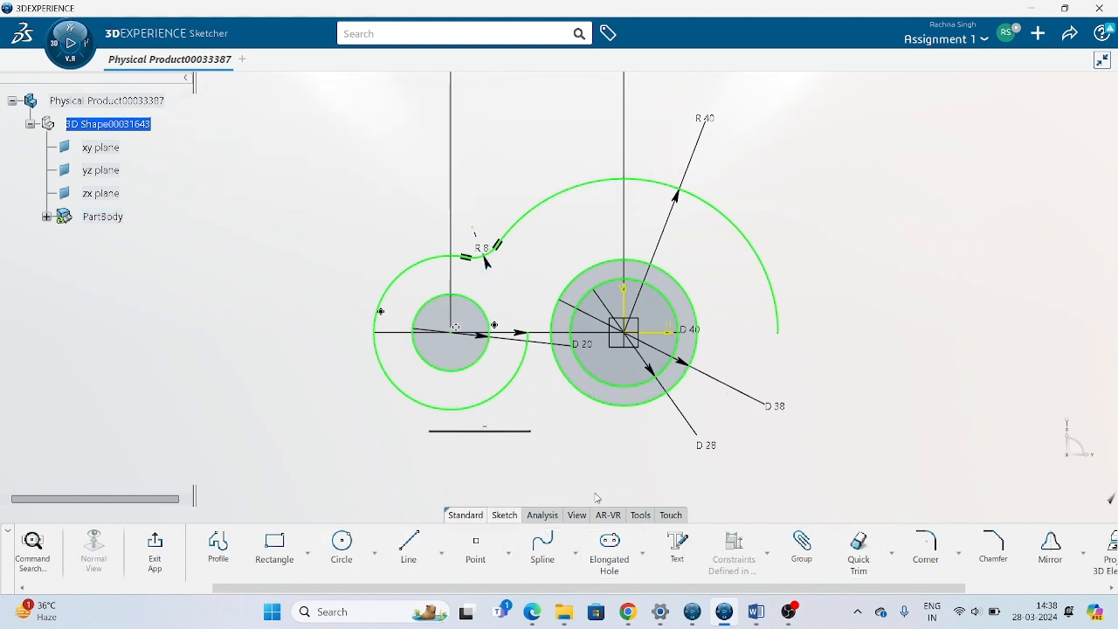
{"action": "left_click", "coordinate": [507, 395], "text": "ctrl"}
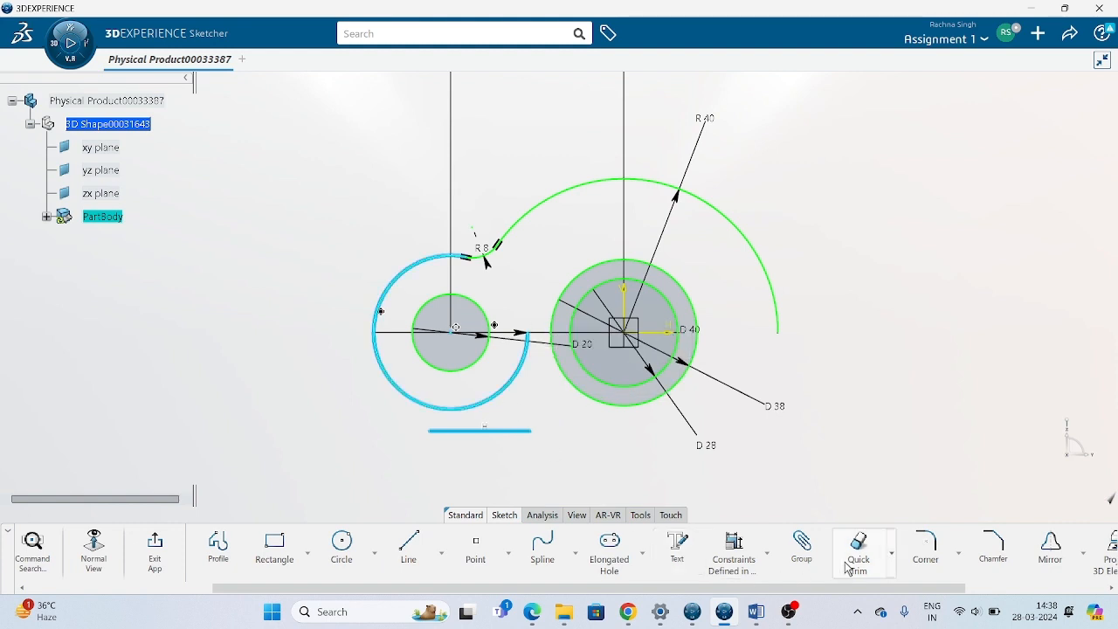
{"action": "left_click", "coordinate": [742, 559]}
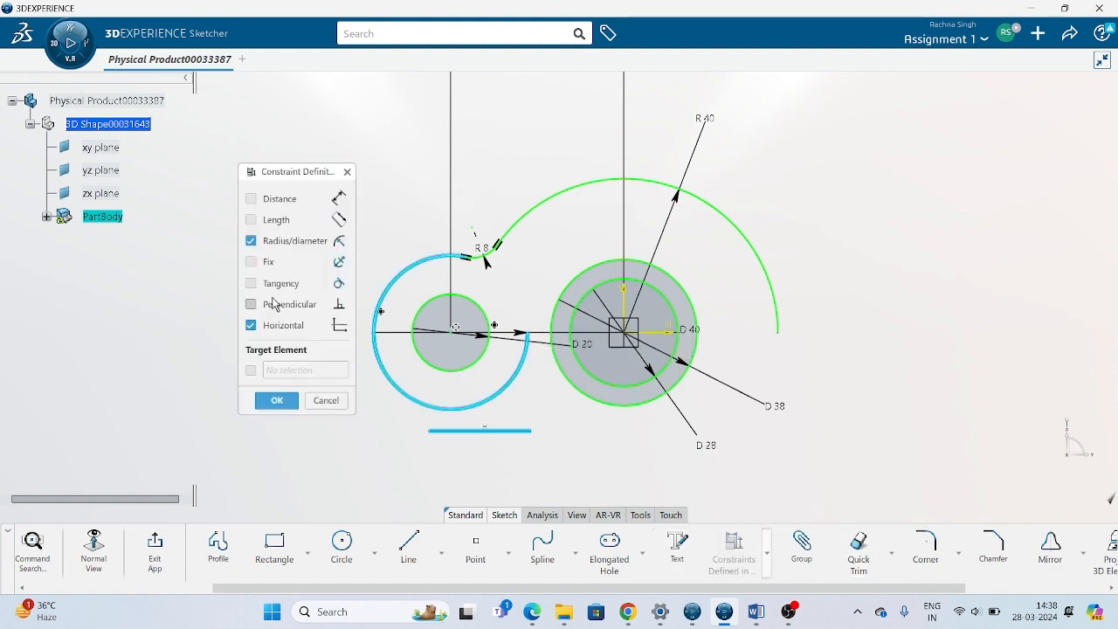
{"action": "left_click", "coordinate": [251, 283]}
{"action": "left_click", "coordinate": [276, 400]}
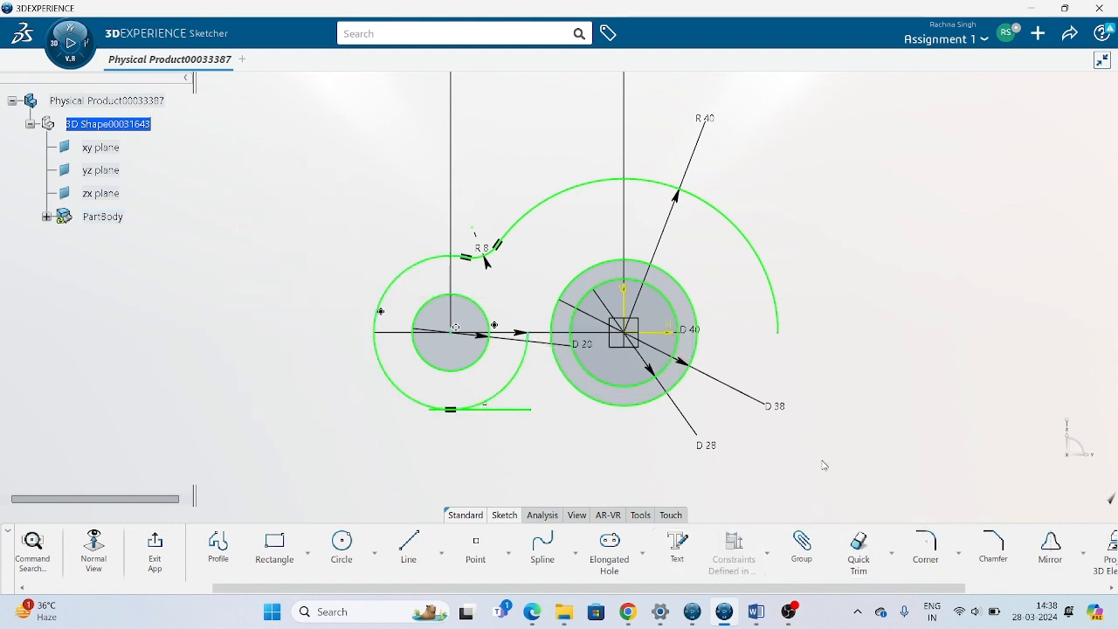
Check the reference drawing in Word, then trim the R40 circle and the short horizontal tangent line to their intersection.
{"action": "left_click", "coordinate": [757, 611]}
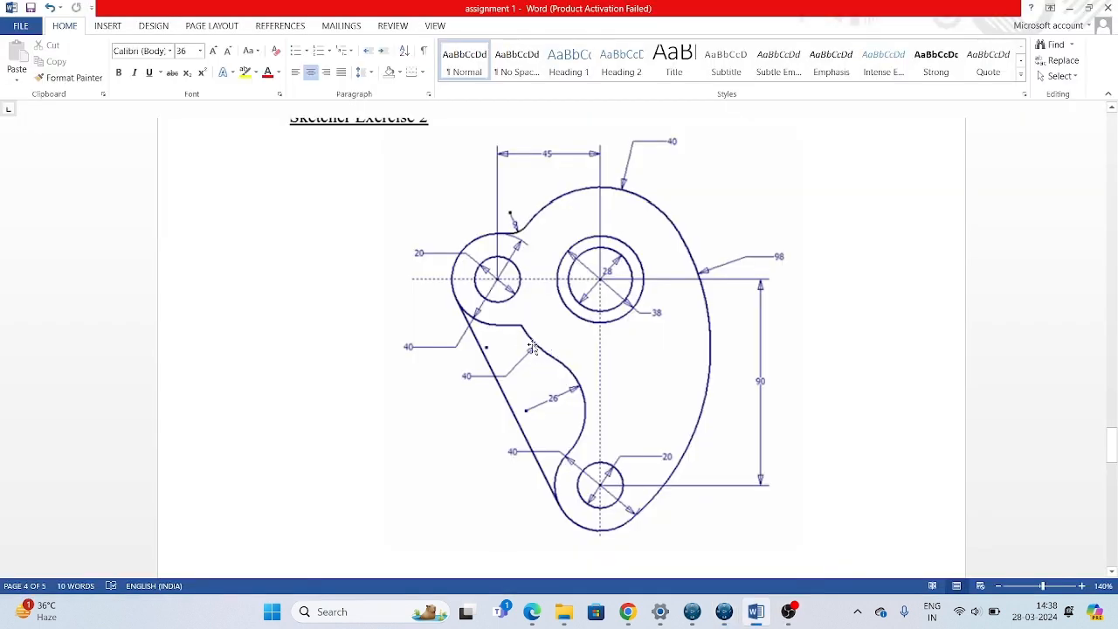
{"action": "left_click", "coordinate": [724, 611]}
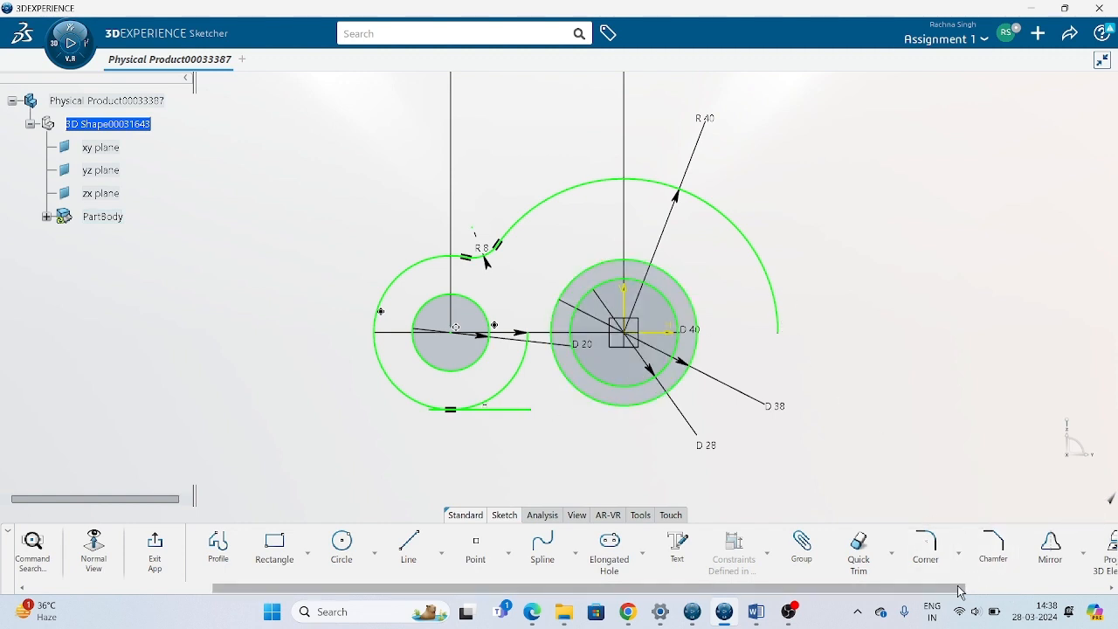
{"action": "left_click_drag", "start_coordinate": [961, 588], "coordinate": [938, 591]}
{"action": "left_click", "coordinate": [918, 554]}
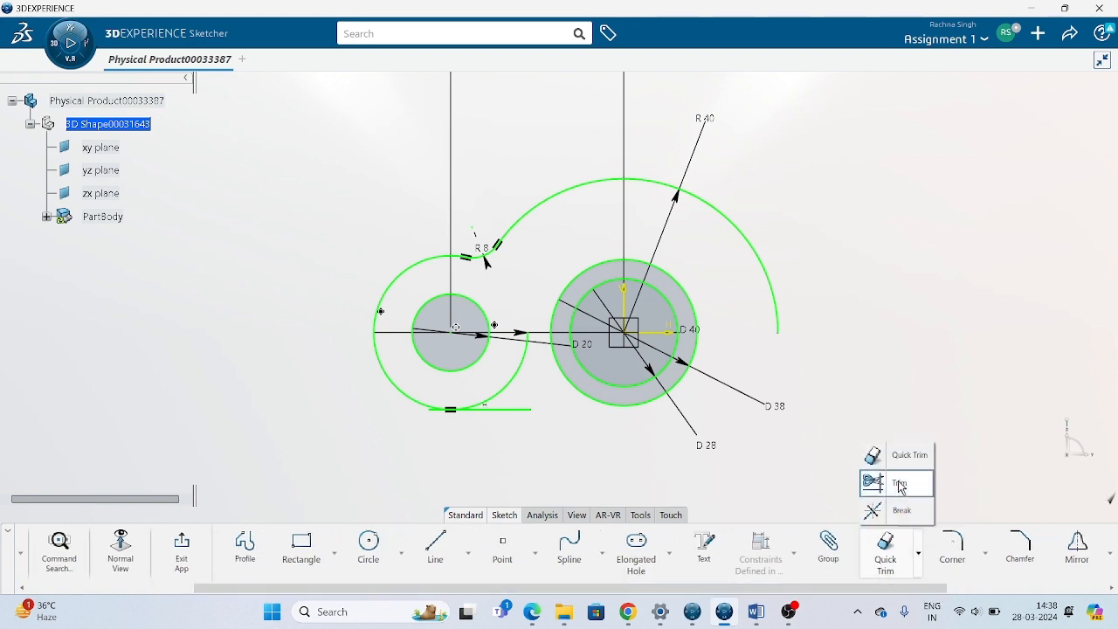
{"action": "left_click", "coordinate": [901, 486]}
{"action": "left_click", "coordinate": [510, 412]}
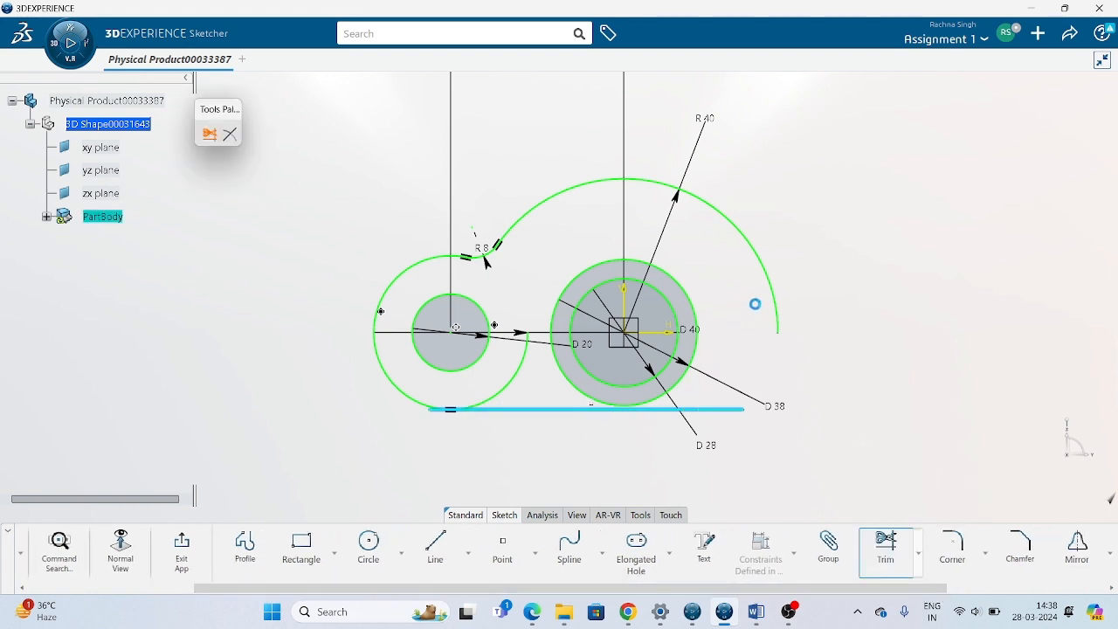
{"action": "left_click", "coordinate": [539, 424]}
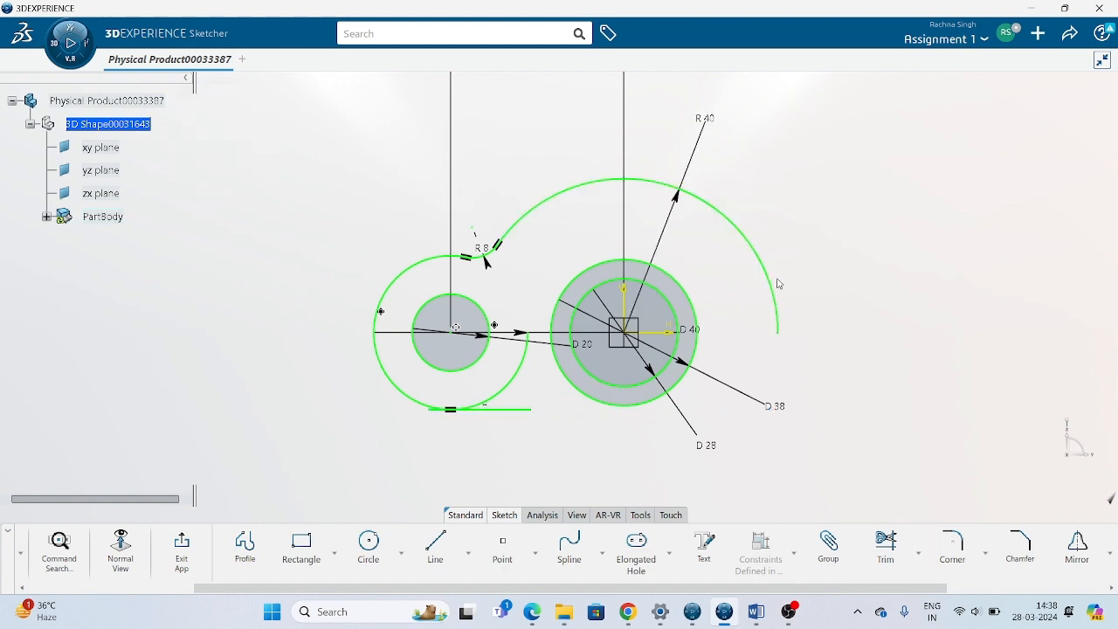
{"action": "left_click", "coordinate": [776, 292]}
{"action": "left_click", "coordinate": [883, 546]}
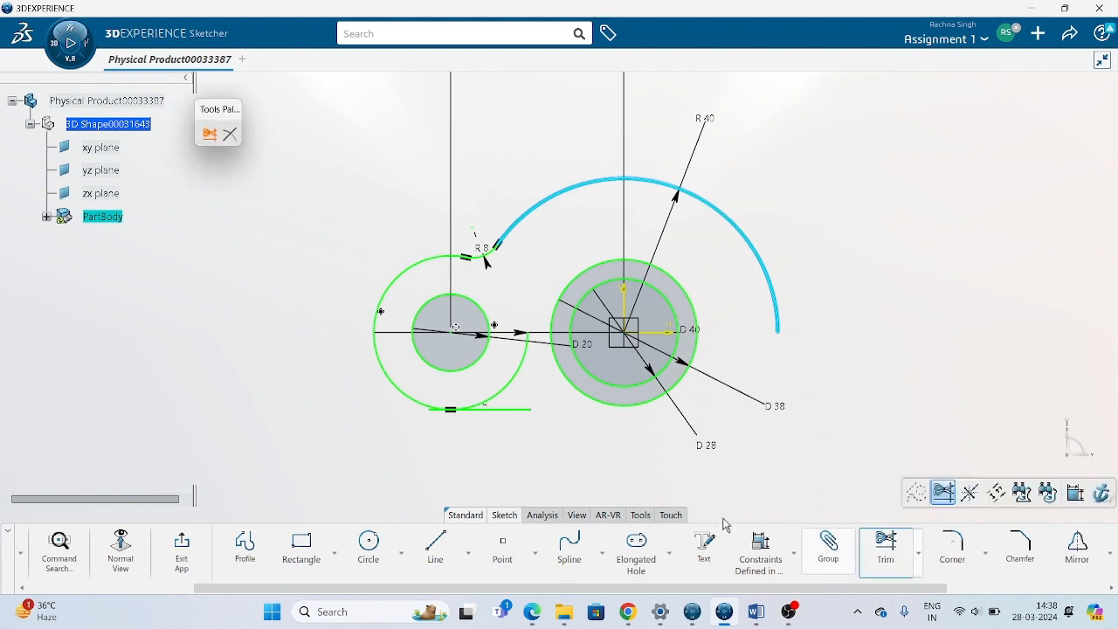
{"action": "left_click", "coordinate": [486, 413]}
{"action": "mouse_move", "coordinate": [493, 482]}
{"action": "middle_mouse_down"}
{"action": "mouse_move", "coordinate": [512, 430]}
{"action": "mouse_move", "coordinate": [562, 395]}
{"action": "mouse_move", "coordinate": [591, 332]}
{"action": "middle_mouse_up"}
Trim the short horizontal line and the outer 40 mm diameter circle to each other at their tangent point.
{"action": "left_click", "coordinate": [881, 545]}
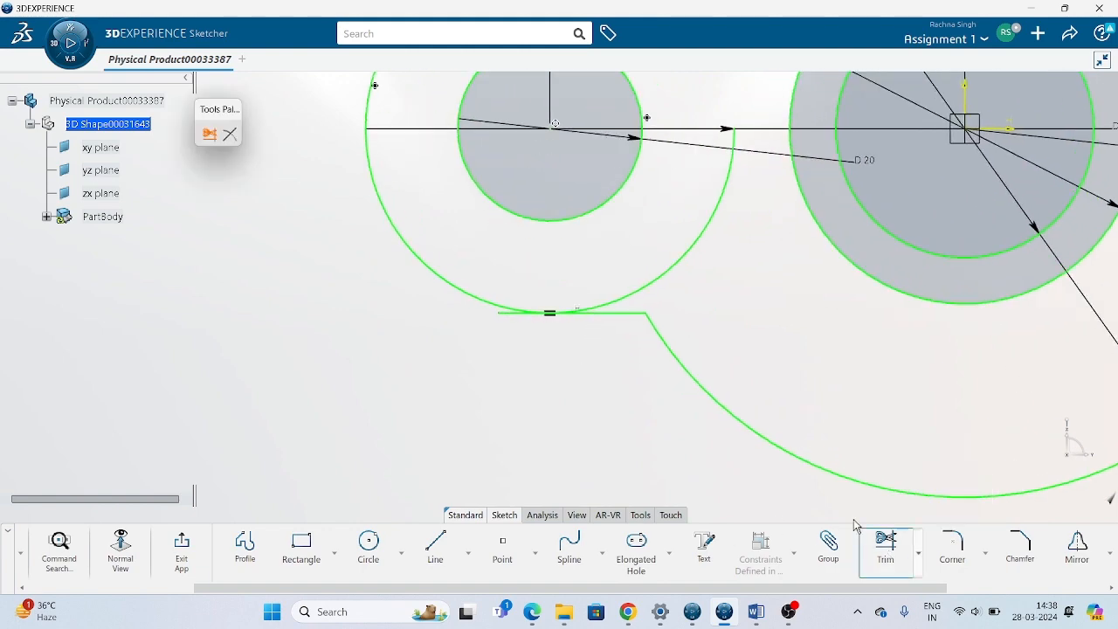
{"action": "left_click", "coordinate": [483, 306]}
{"action": "mouse_move", "coordinate": [472, 392]}
{"action": "middle_mouse_down"}
{"action": "mouse_move", "coordinate": [435, 487]}
{"action": "mouse_move", "coordinate": [403, 387]}
{"action": "mouse_move", "coordinate": [353, 427]}
{"action": "middle_mouse_up"}
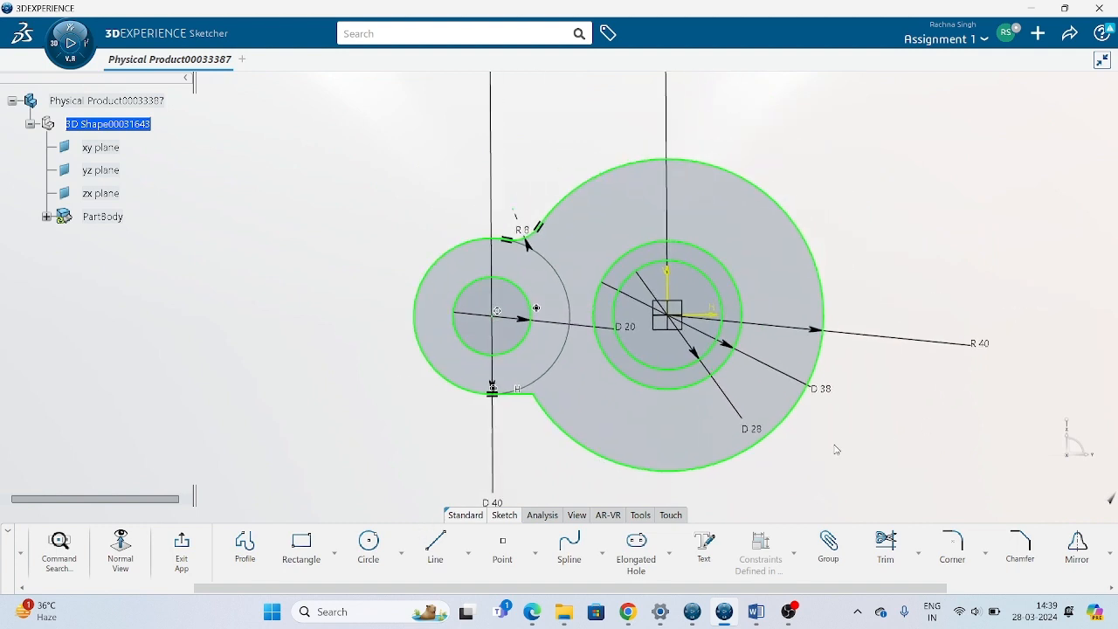
Check the reference drawing in Word, then draw two concentric circles below the profile with radii of about 11.2 mm and 19.8 mm.
{"action": "middle_click_drag", "start_coordinate": [722, 446], "coordinate": [707, 375]}
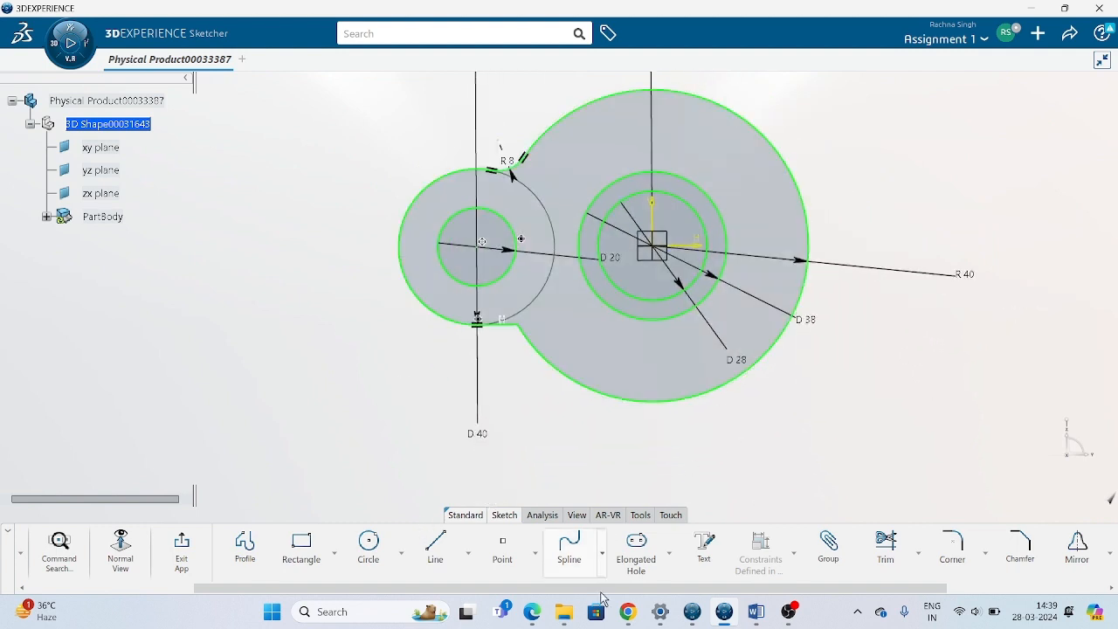
{"action": "left_click", "coordinate": [756, 611]}
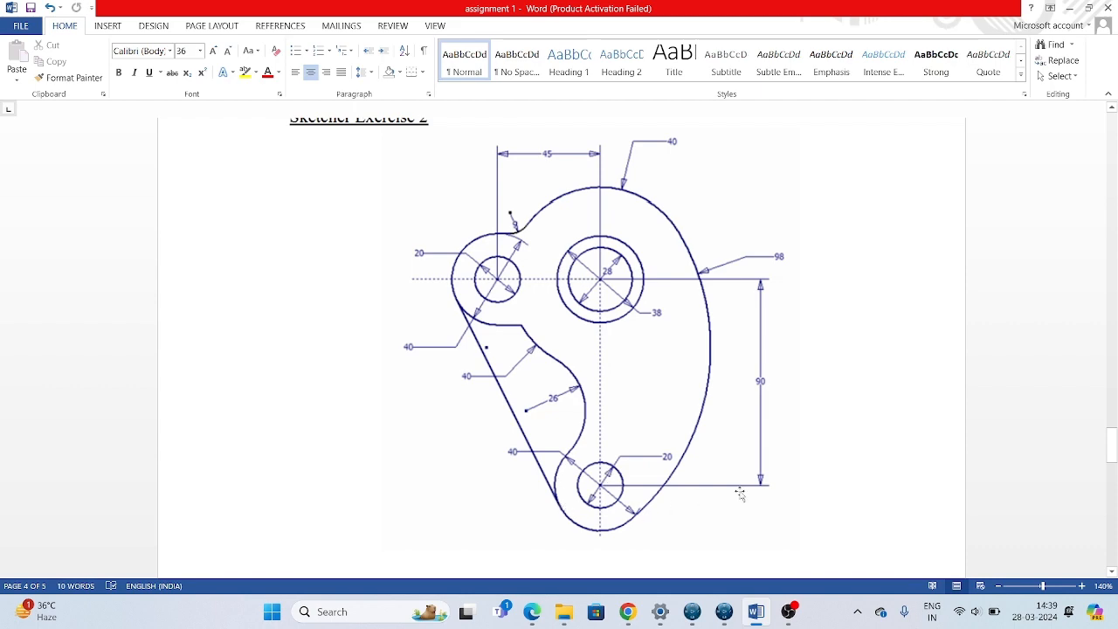
{"action": "scroll", "coordinate": [740, 494], "scroll_direction": "up", "scroll_amount": 6}
{"action": "left_click", "coordinate": [724, 612]}
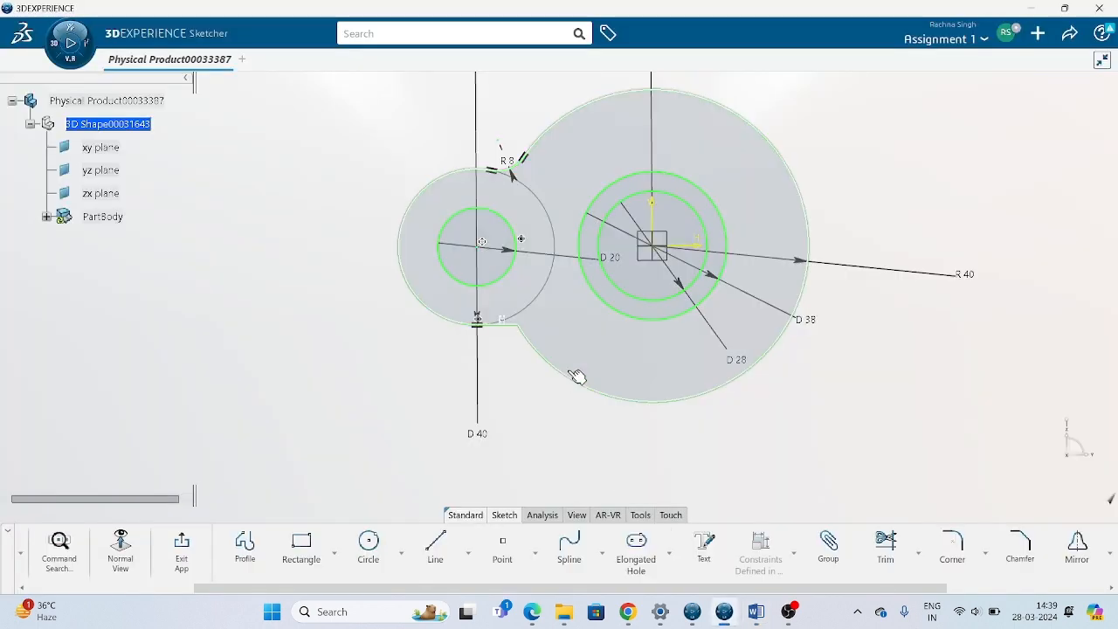
{"action": "mouse_move", "coordinate": [640, 443]}
{"action": "middle_mouse_down"}
{"action": "mouse_move", "coordinate": [629, 260]}
{"action": "mouse_move", "coordinate": [609, 328]}
{"action": "middle_mouse_up"}
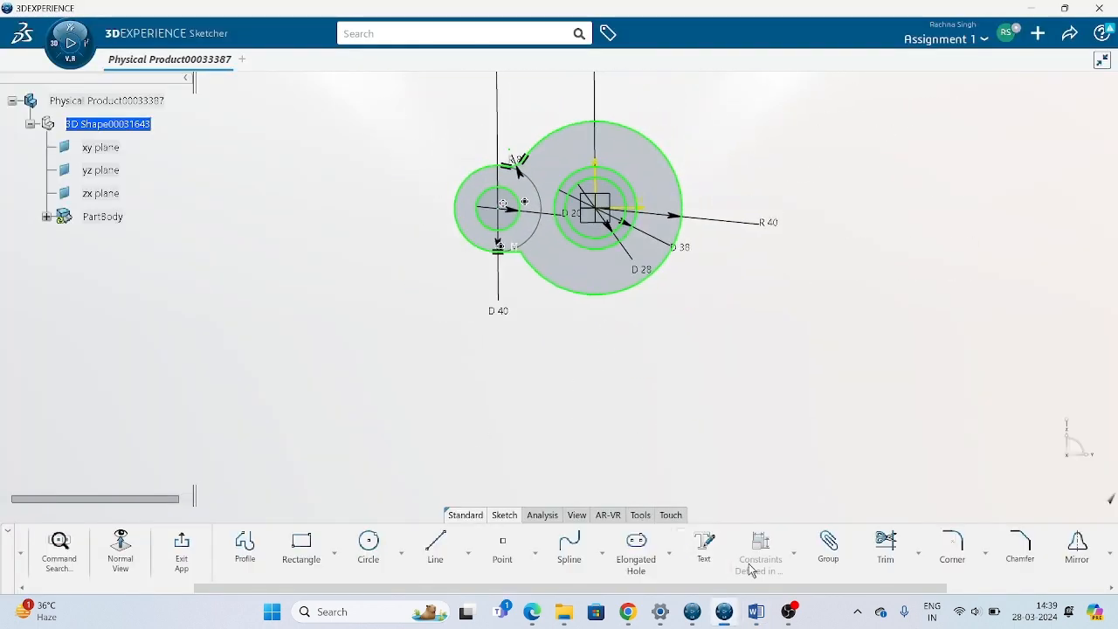
{"action": "left_click", "coordinate": [368, 546]}
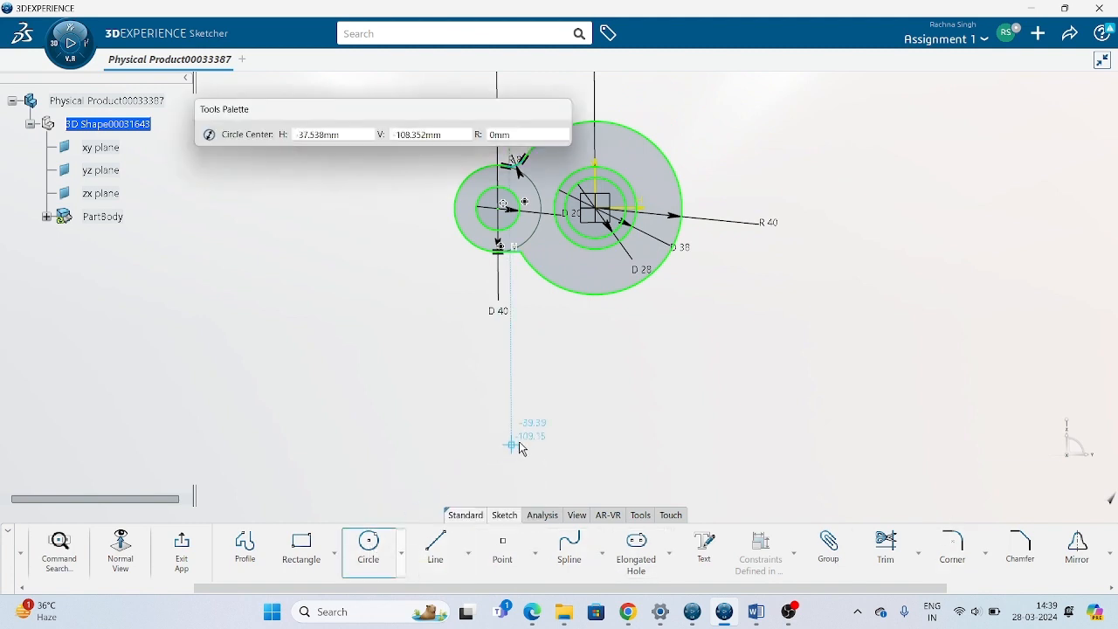
{"action": "left_click", "coordinate": [548, 446]}
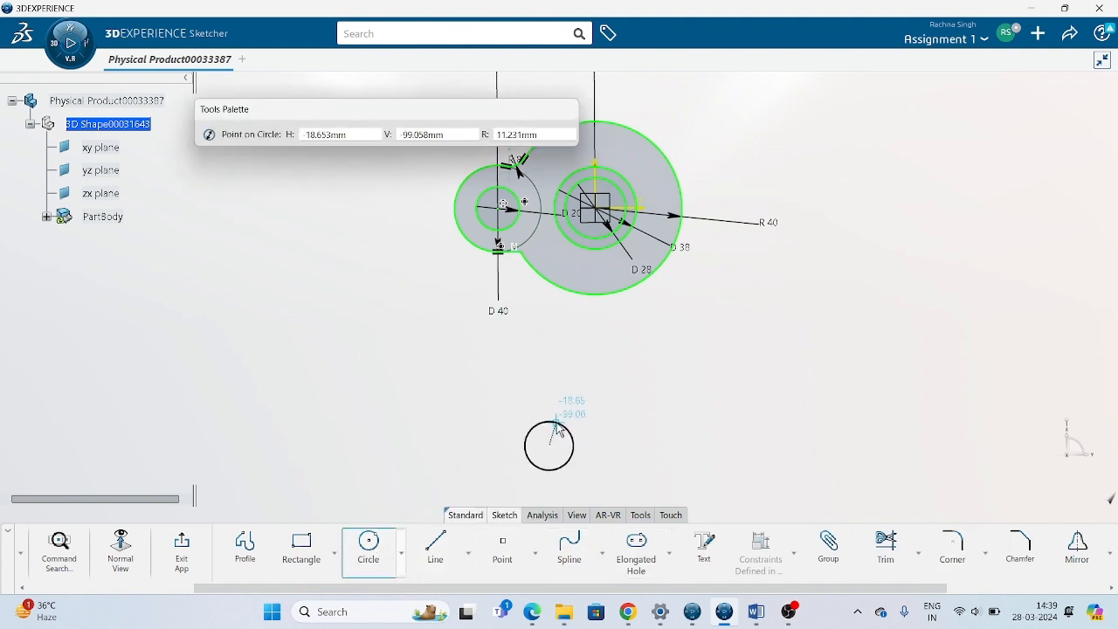
{"action": "left_click", "coordinate": [564, 467]}
{"action": "left_click", "coordinate": [549, 448]}
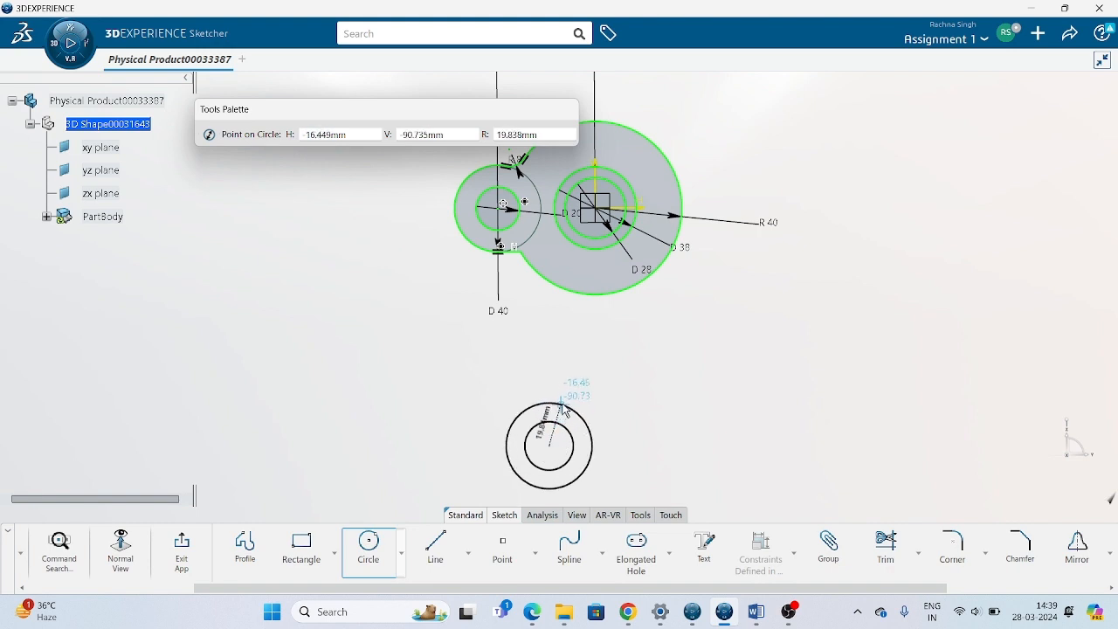
{"action": "left_click", "coordinate": [560, 406]}
{"action": "left_click", "coordinate": [705, 431]}
{"action": "key", "text": "Escape"}
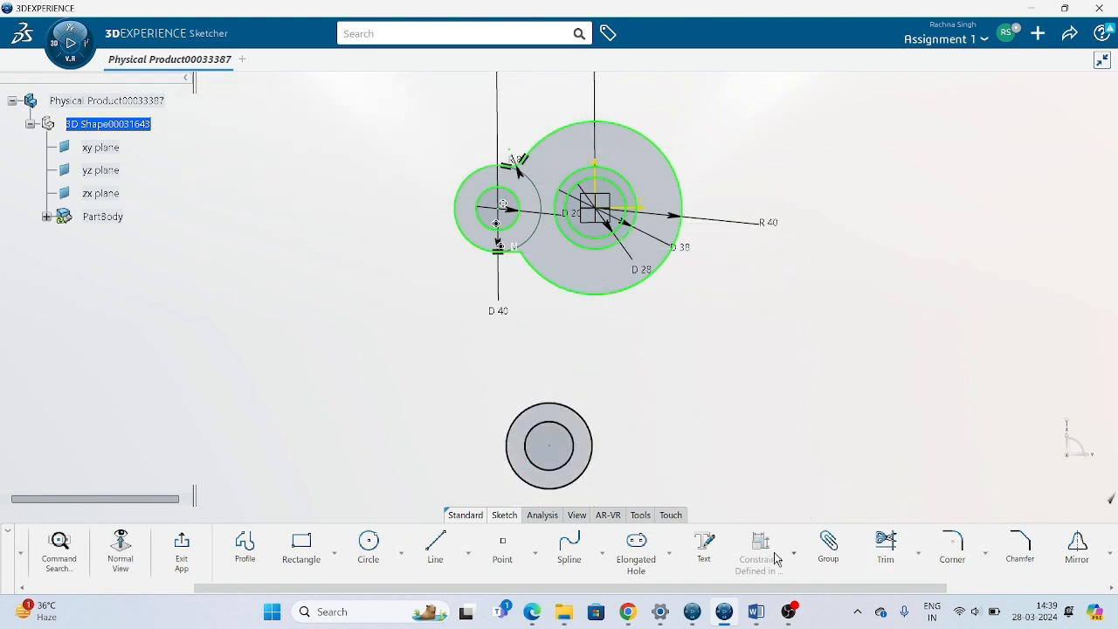
Dimension the inner circle of the lower pair as a diameter and set it to 20 mm.
{"action": "left_click", "coordinate": [795, 553]}
{"action": "left_click", "coordinate": [813, 405]}
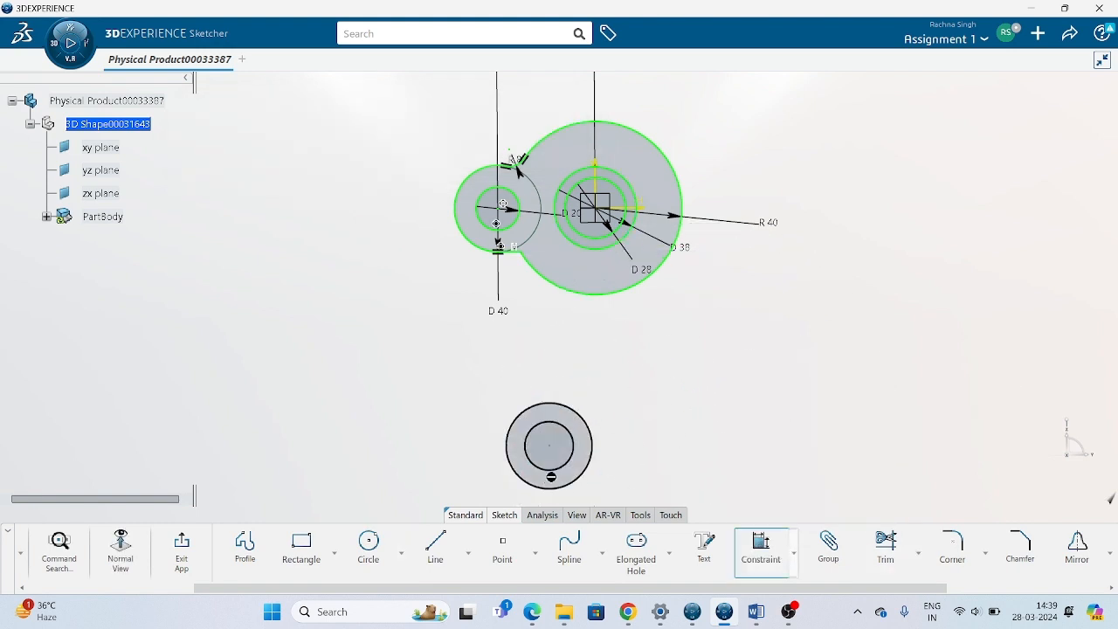
{"action": "left_click", "coordinate": [559, 471]}
{"action": "left_click", "coordinate": [644, 448]}
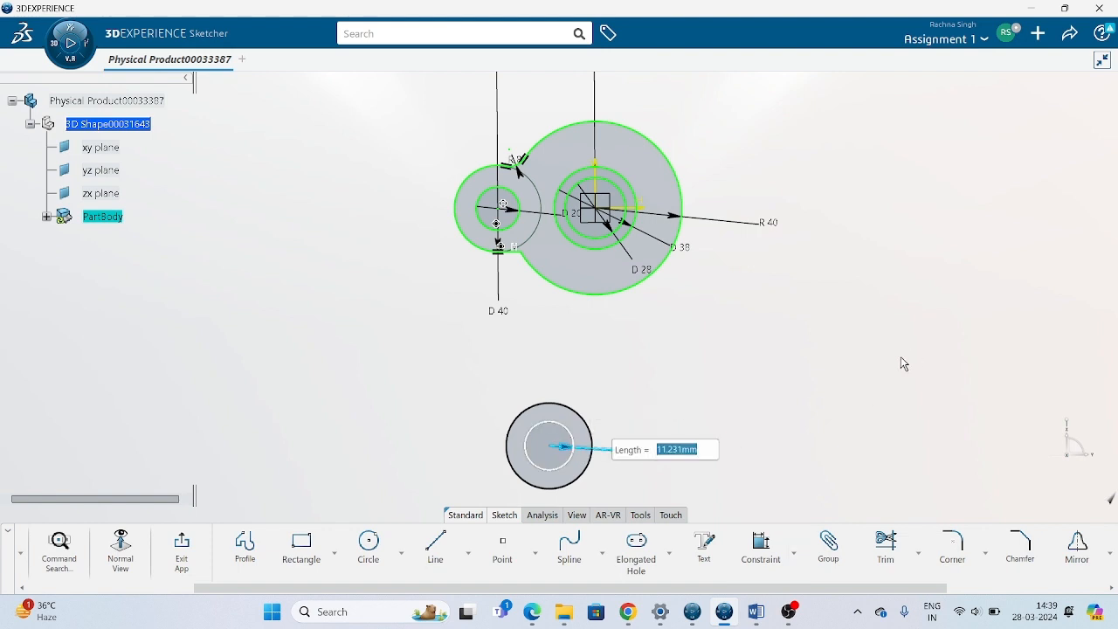
{"action": "left_click", "coordinate": [651, 490]}
{"action": "double_click", "coordinate": [643, 452]}
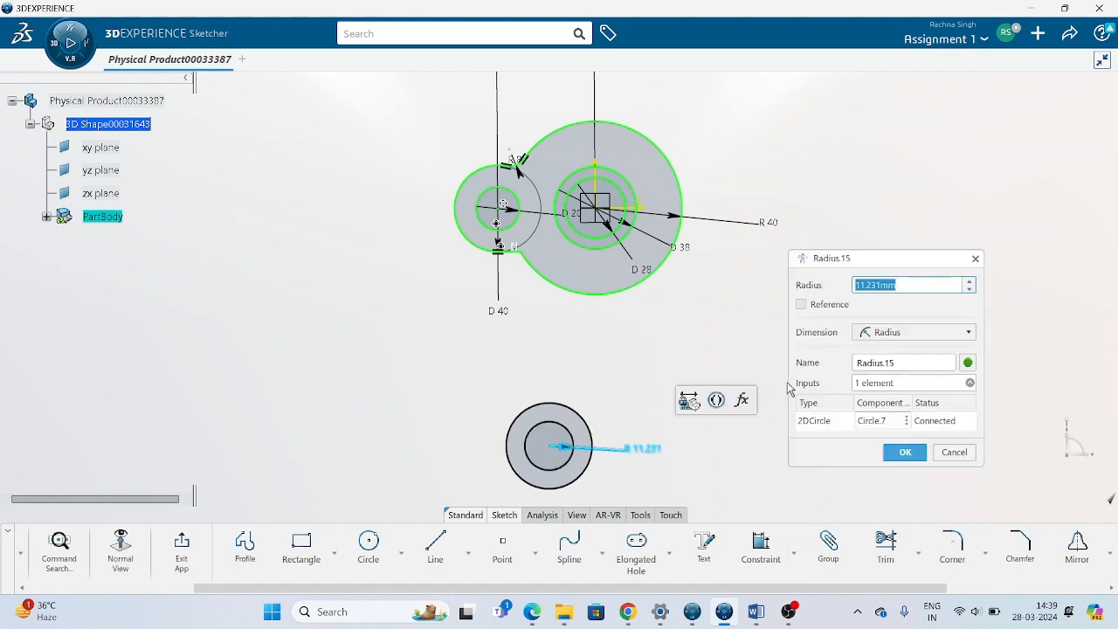
{"action": "left_click", "coordinate": [900, 333]}
{"action": "left_click", "coordinate": [886, 351]}
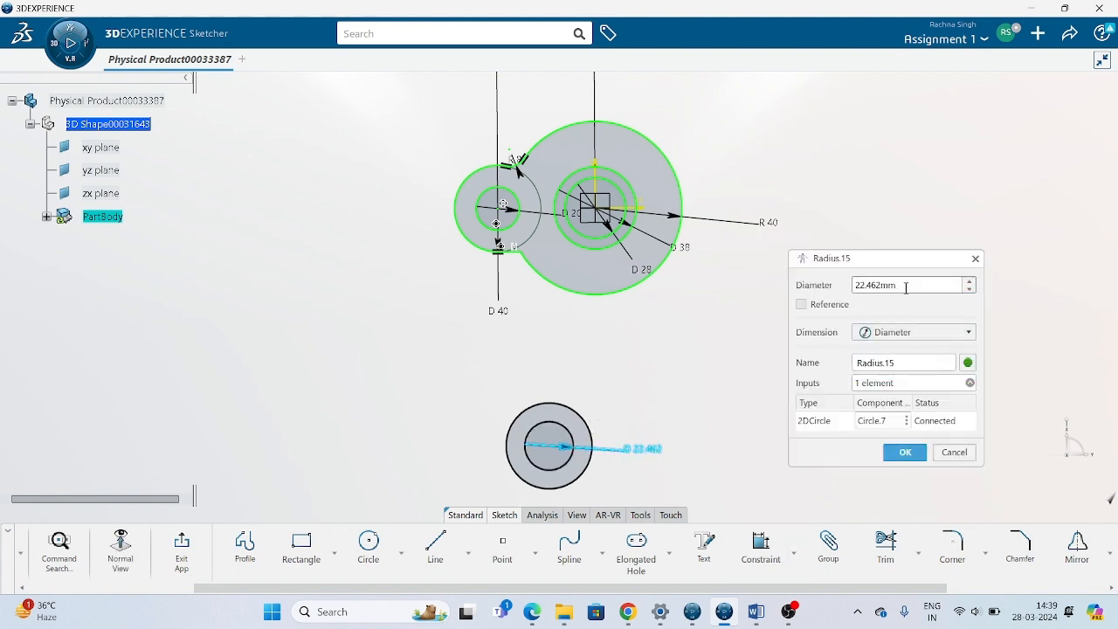
{"action": "type", "text": "20"}
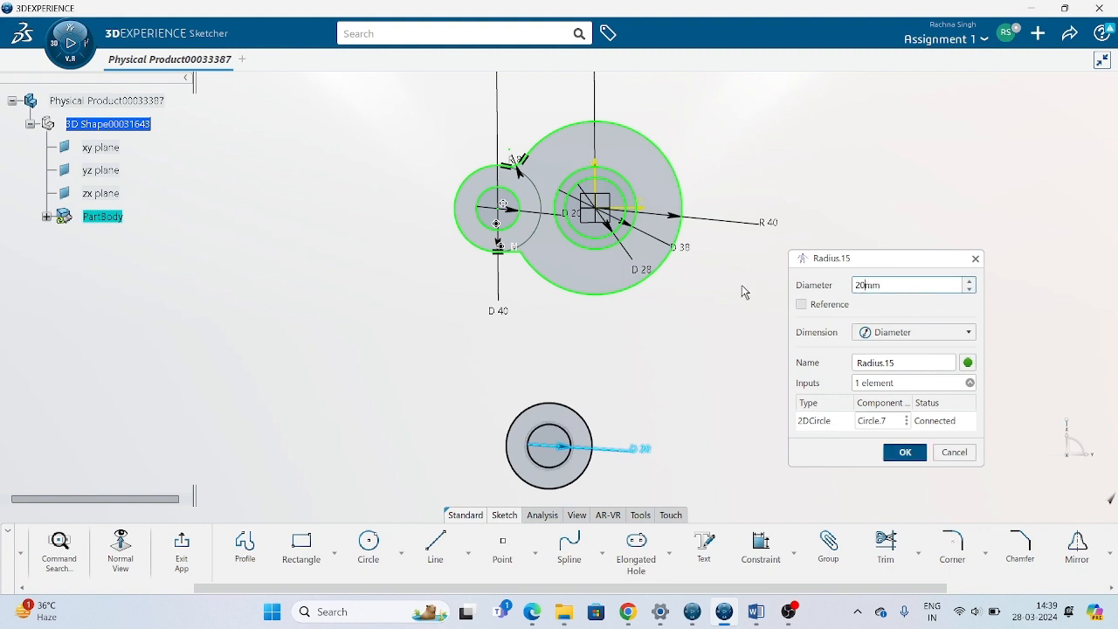
{"action": "key", "text": "Return"}
Dimension the outer circle of the lower pair with a diameter of 40 mm.
{"action": "left_click", "coordinate": [761, 547]}
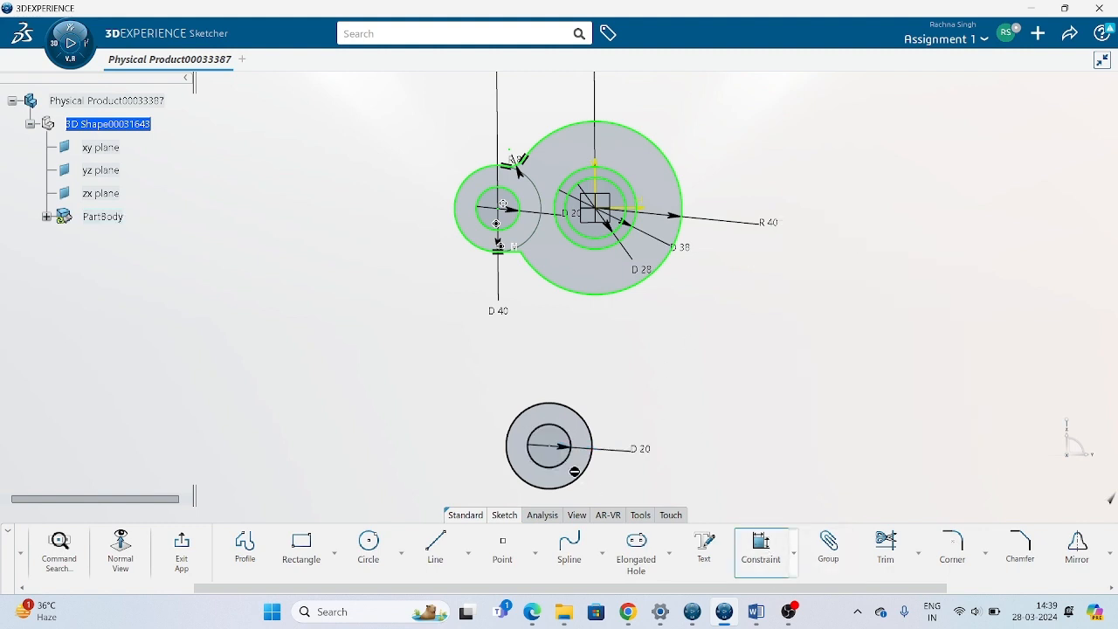
{"action": "left_click", "coordinate": [580, 478]}
{"action": "double_click", "coordinate": [654, 484]}
{"action": "type", "text": "4"}
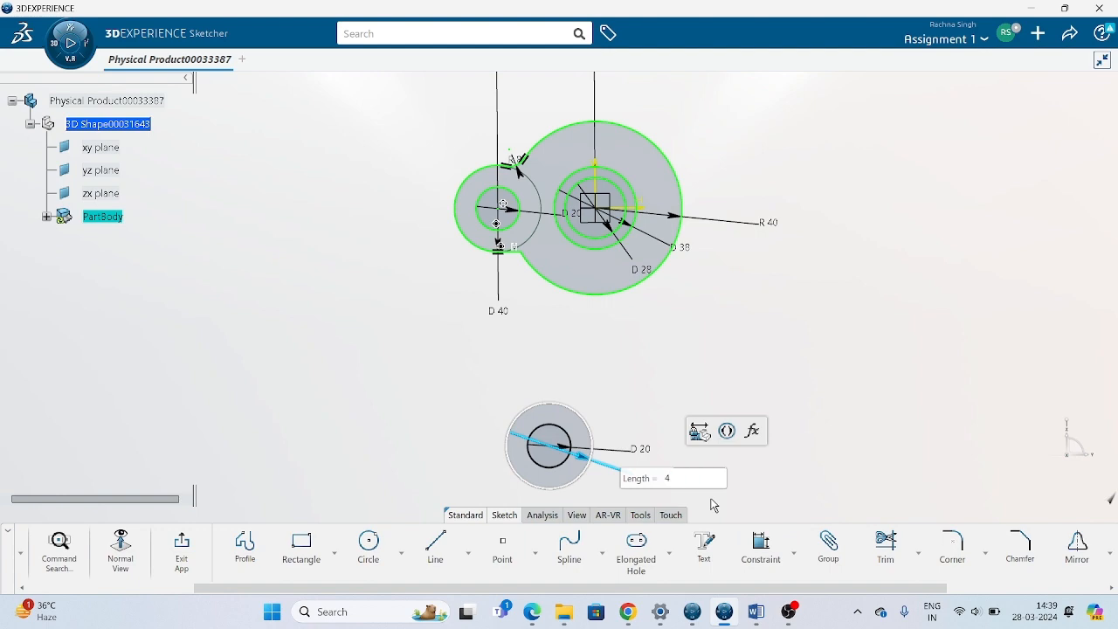
{"action": "type", "text": "0"}
{"action": "key", "text": "Return"}
{"action": "left_click", "coordinate": [768, 405]}
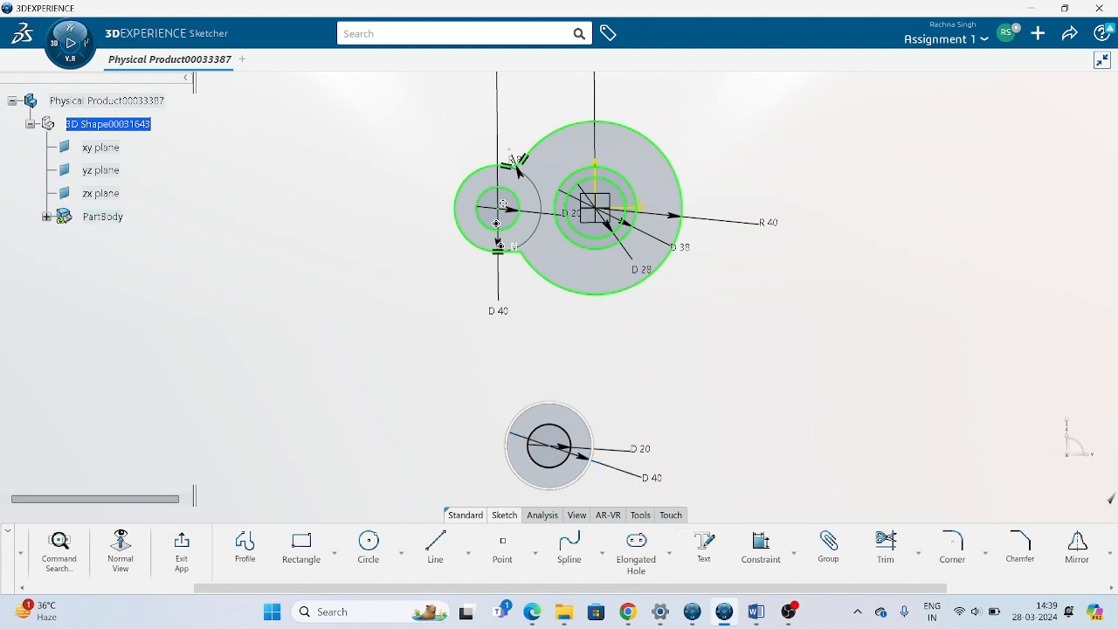
Check the reference drawing in Word, then make the centre of the lower circles coincident with the vertical axis.
{"action": "left_click", "coordinate": [757, 612]}
{"action": "scroll", "coordinate": [619, 441], "scroll_direction": "down", "scroll_amount": 8}
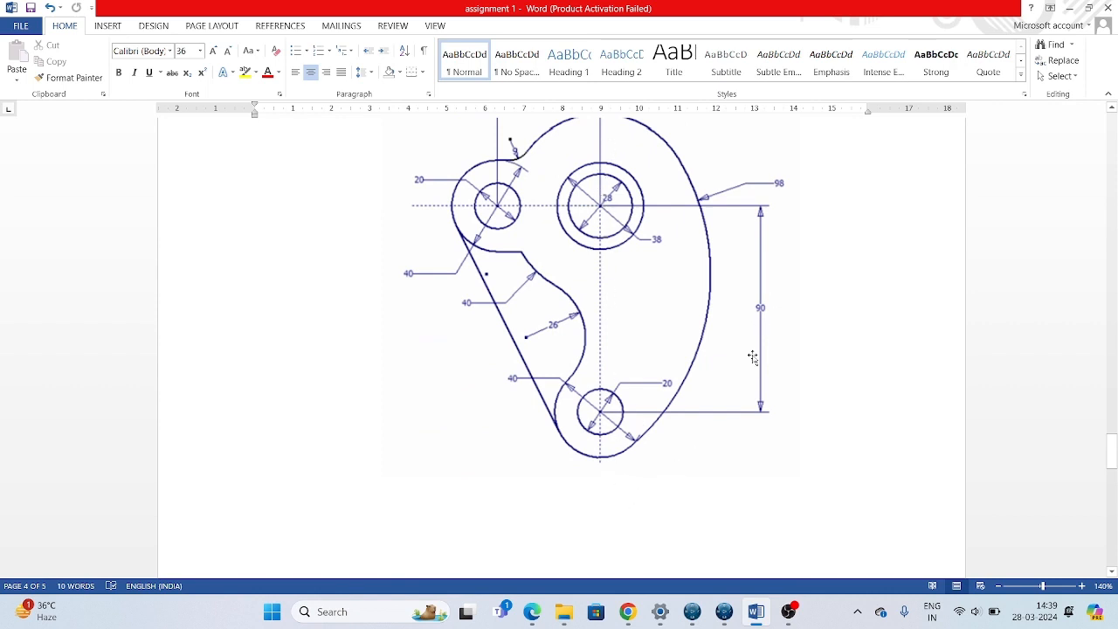
{"action": "left_click", "coordinate": [724, 612]}
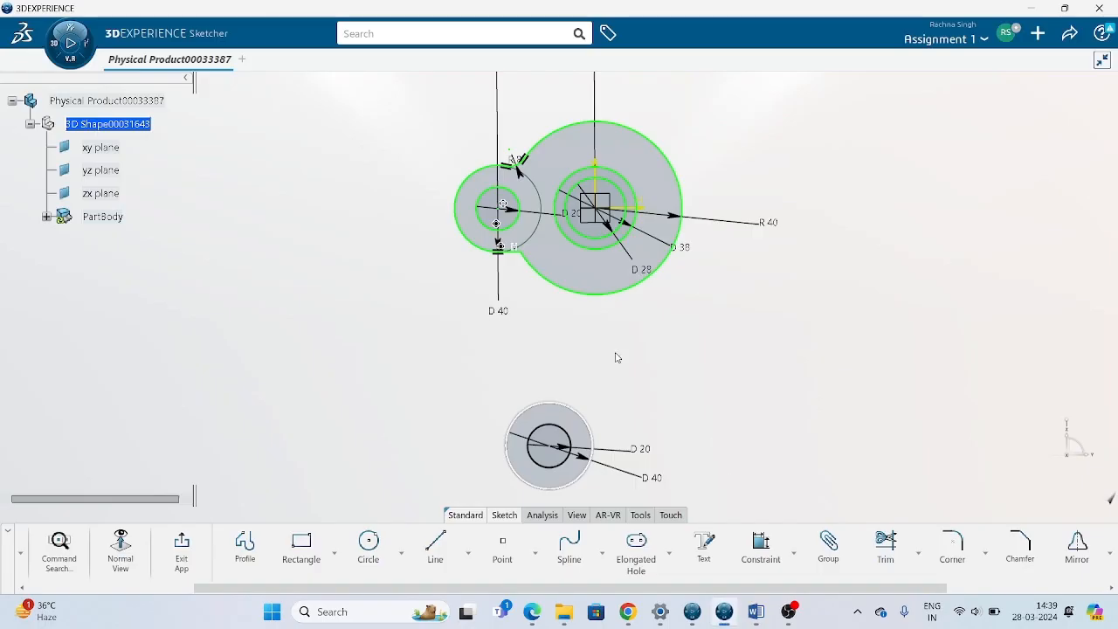
{"action": "left_click", "coordinate": [757, 564]}
{"action": "left_click", "coordinate": [595, 175]}
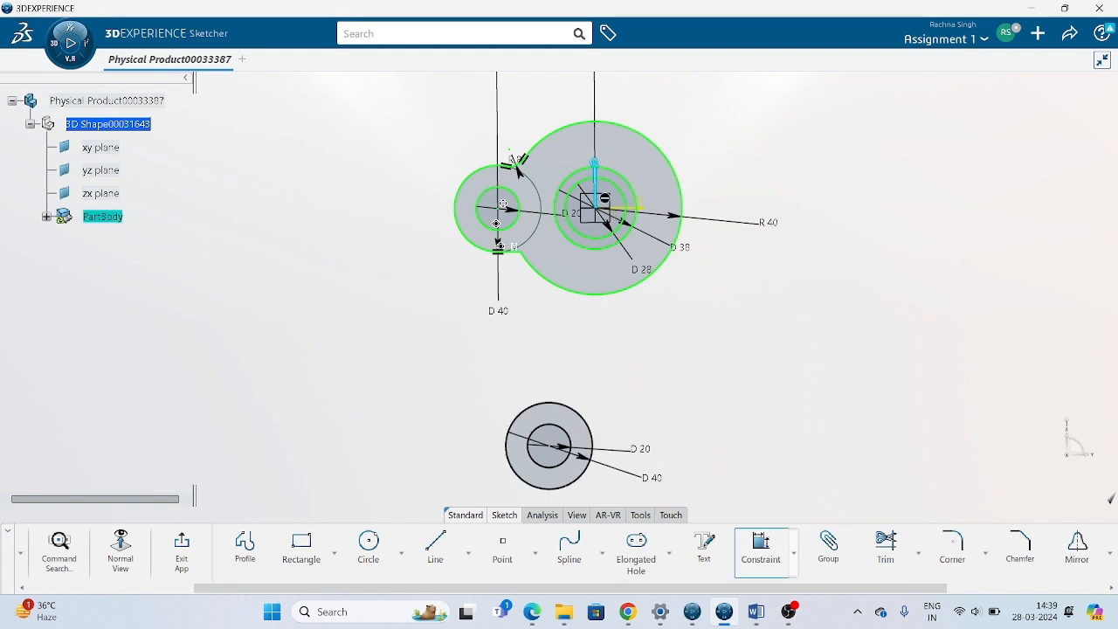
{"action": "left_click", "coordinate": [549, 446]}
{"action": "right_click", "coordinate": [703, 367]}
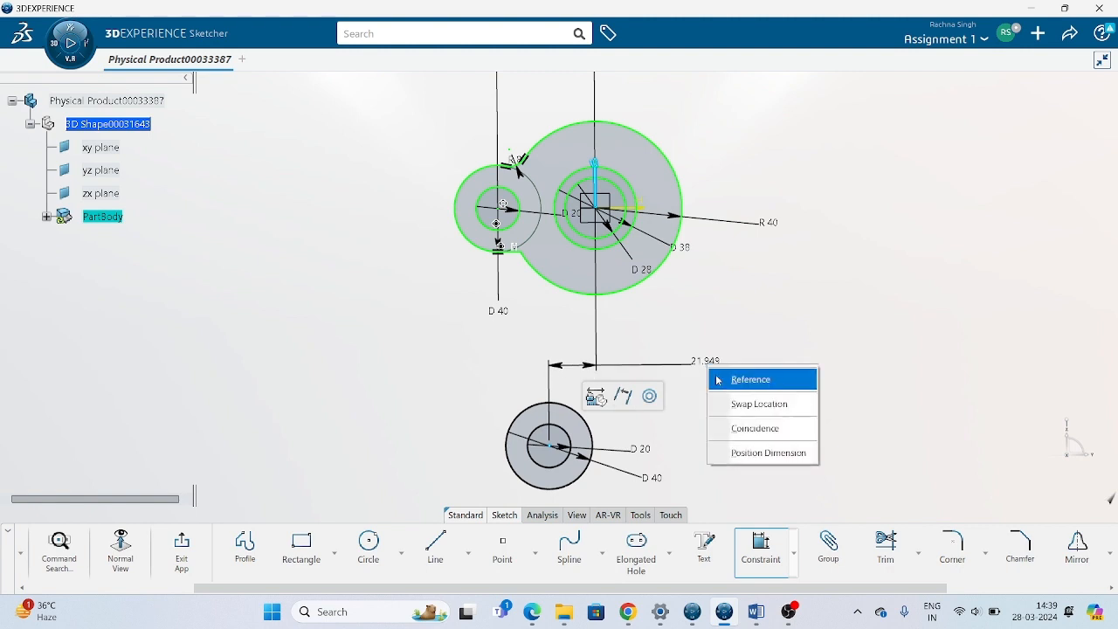
{"action": "left_click", "coordinate": [741, 436]}
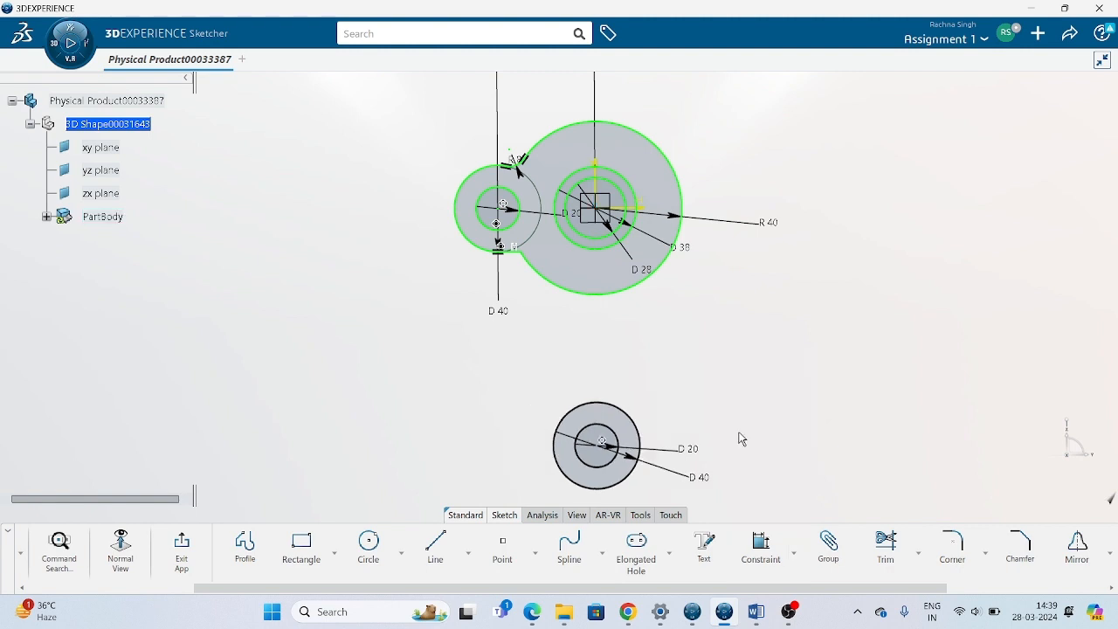
Set the vertical distance between the horizontal axis and the centre of the lower circles to 90 mm.
{"action": "left_click", "coordinate": [761, 546]}
{"action": "left_click", "coordinate": [623, 210]}
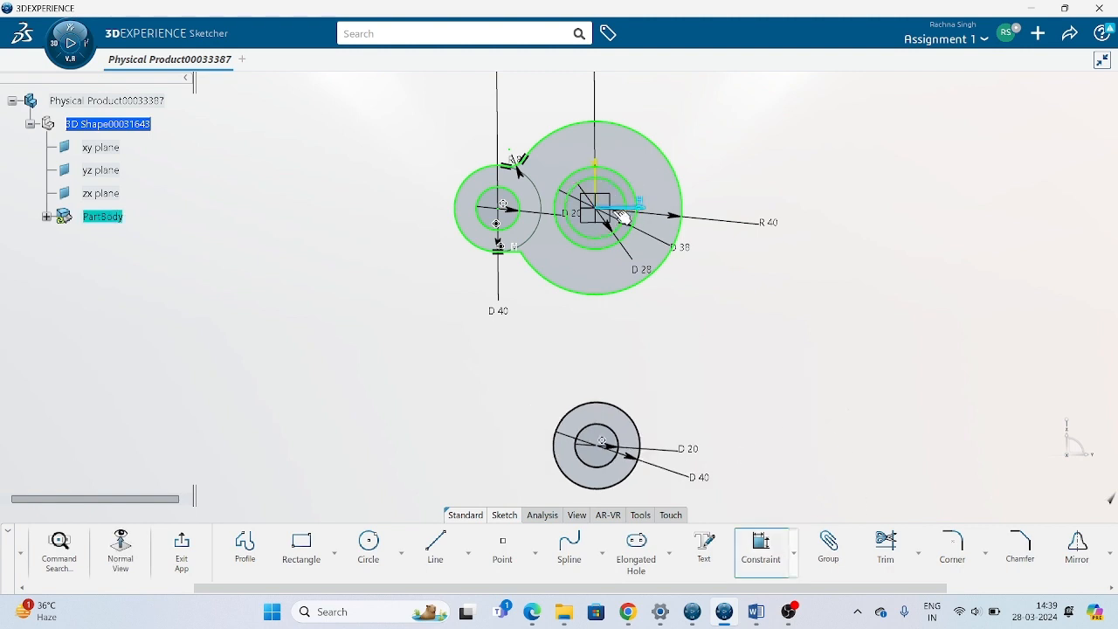
{"action": "left_click", "coordinate": [603, 443]}
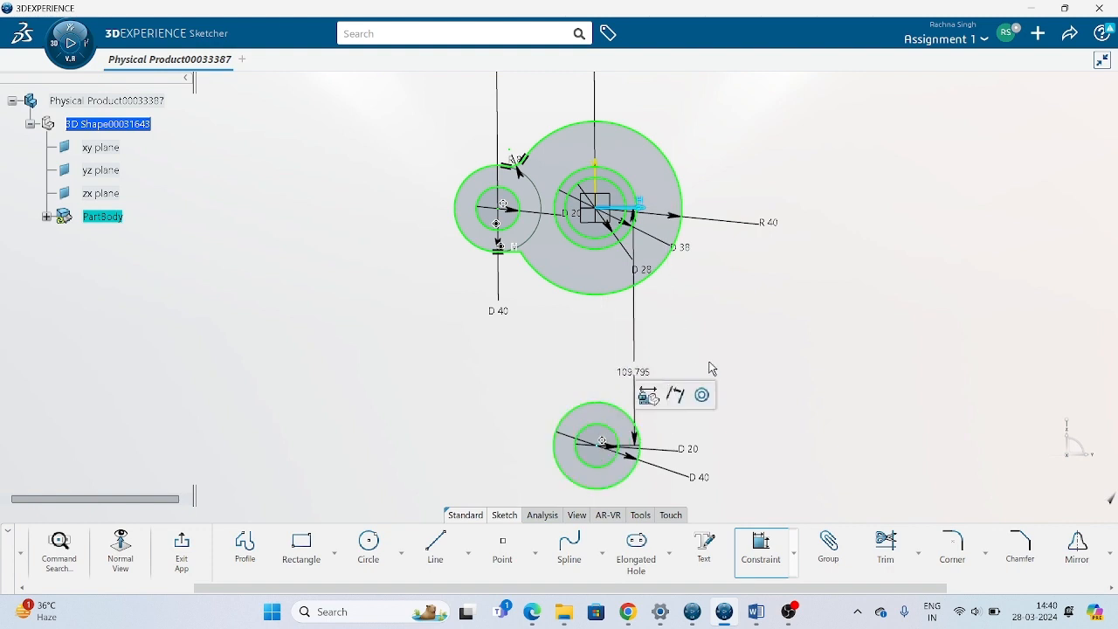
{"action": "left_click", "coordinate": [812, 362]}
{"action": "type", "text": "9"}
{"action": "key", "text": "Return"}
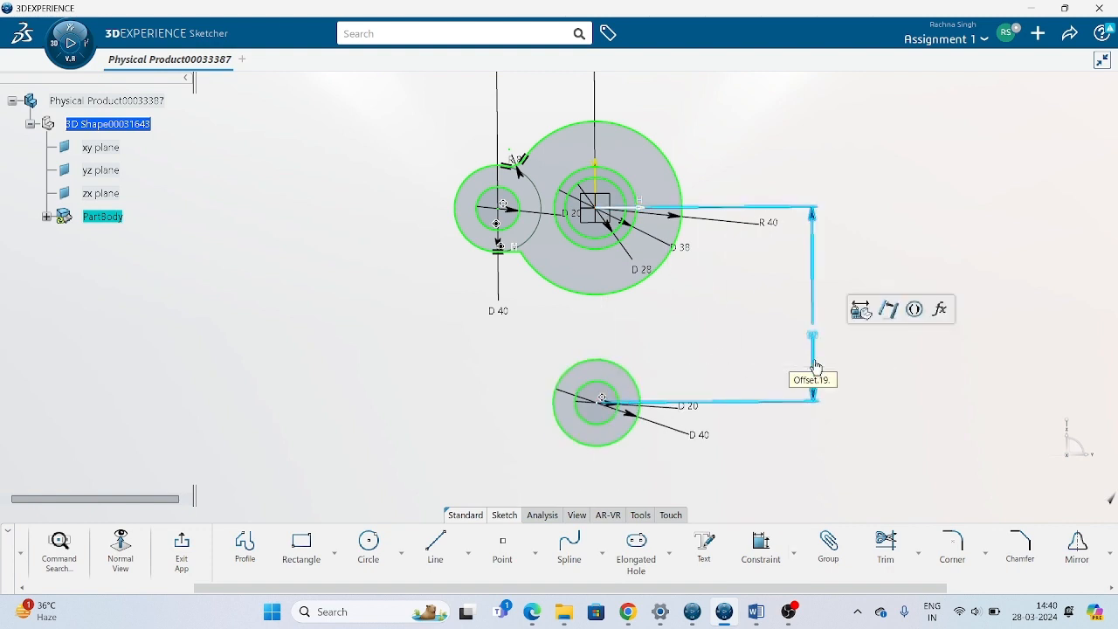
{"action": "left_click", "coordinate": [959, 457]}
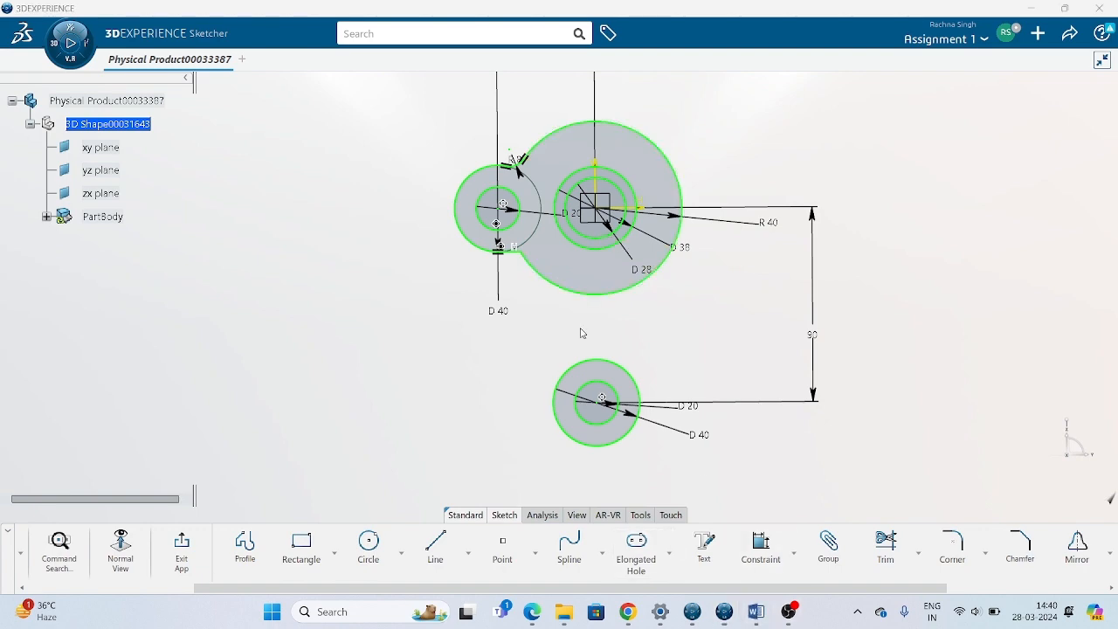
Check the reference drawing in Word, then add a corner arc of about 51 mm radius between the large circle and the outer lower circle.
{"action": "left_click", "coordinate": [756, 611]}
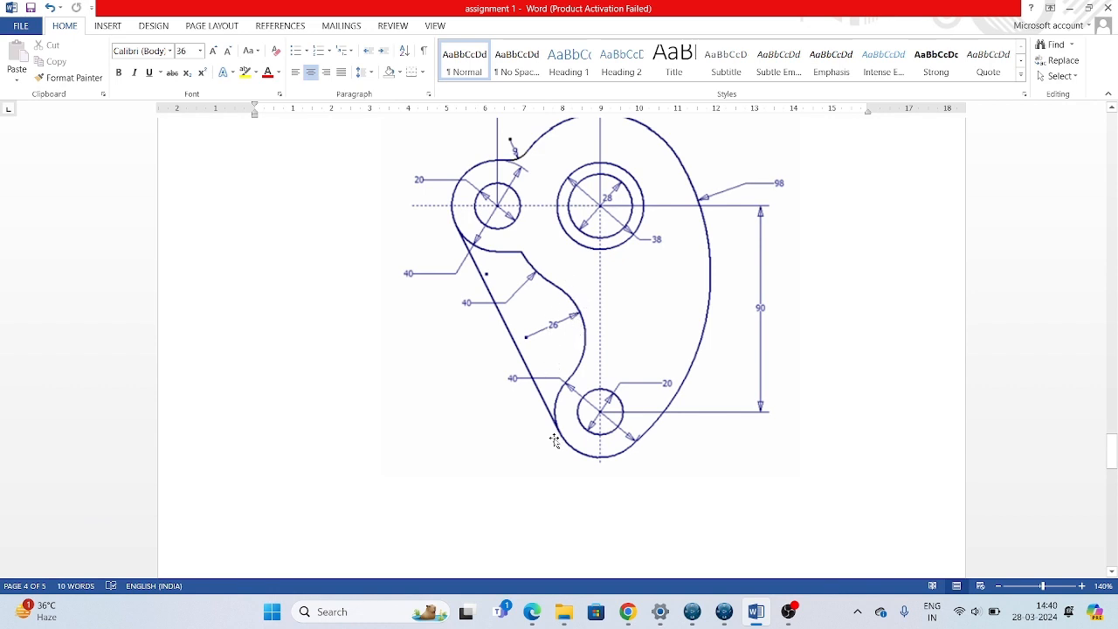
{"action": "left_click", "coordinate": [724, 612]}
{"action": "left_click", "coordinate": [954, 549]}
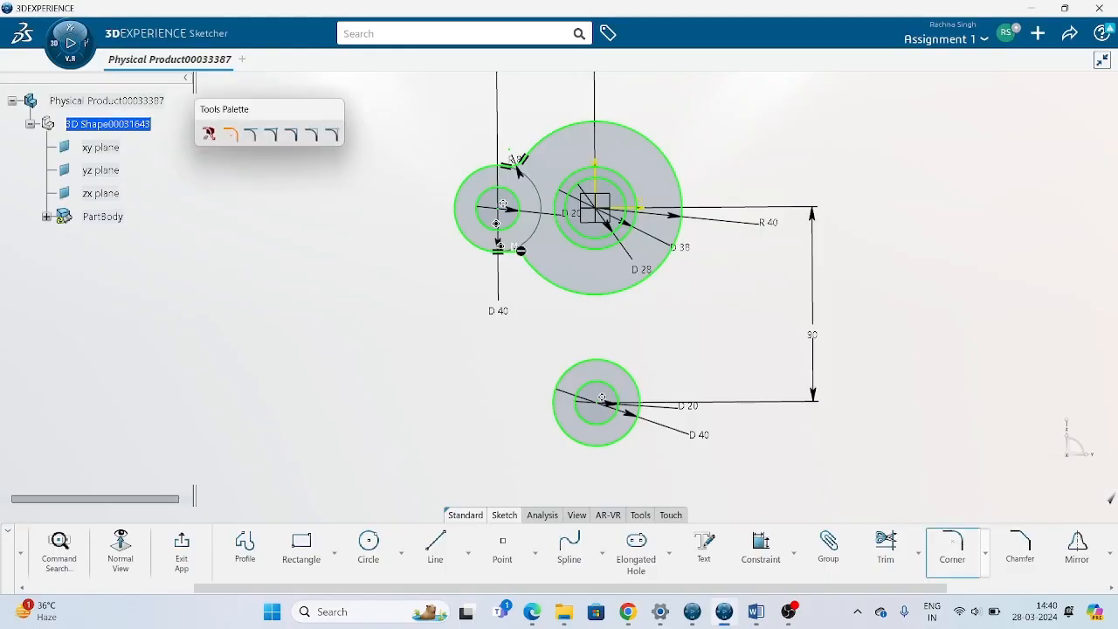
{"action": "left_click", "coordinate": [551, 283]}
{"action": "left_click", "coordinate": [579, 360]}
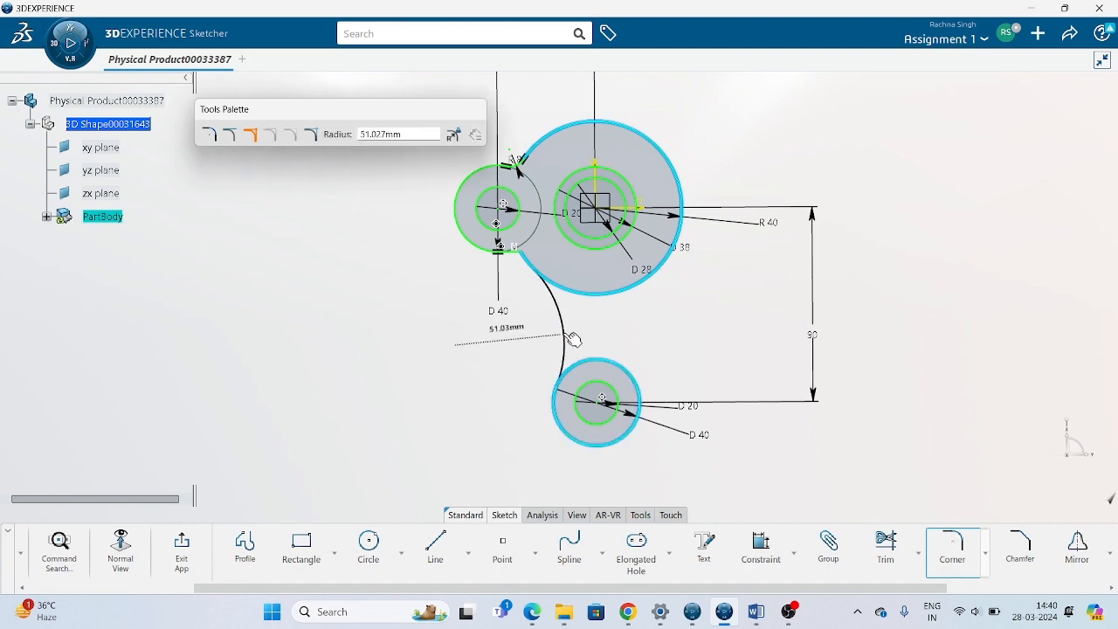
{"action": "left_click", "coordinate": [573, 345]}
Check the drawing in Word again and set the radius of the connecting corner arc to 26 mm.
{"action": "left_click", "coordinate": [756, 613]}
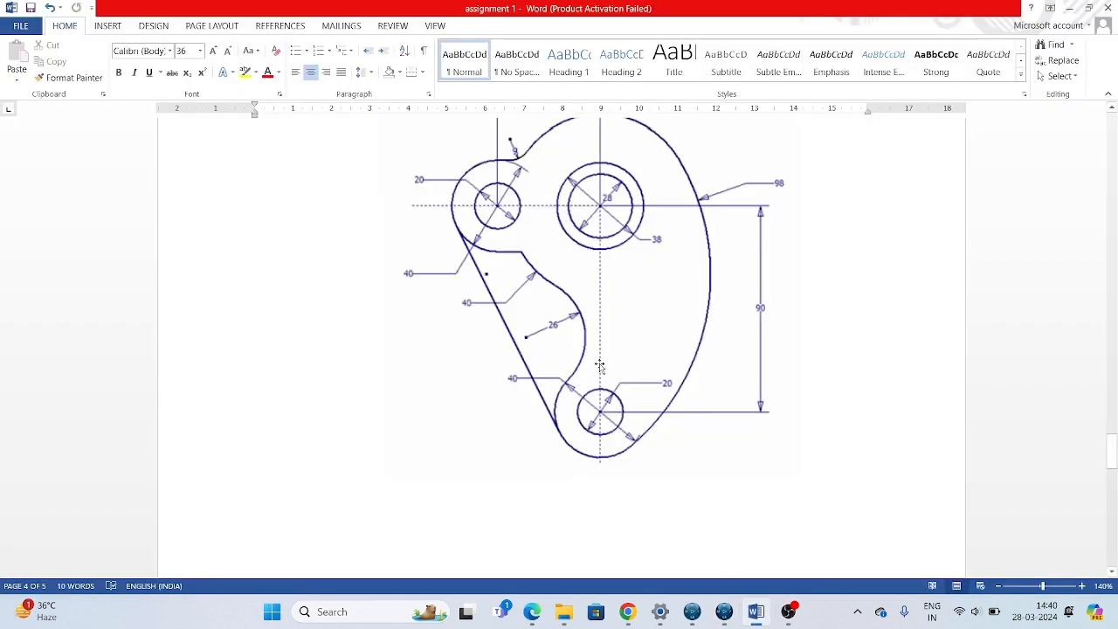
{"action": "left_click", "coordinate": [724, 612]}
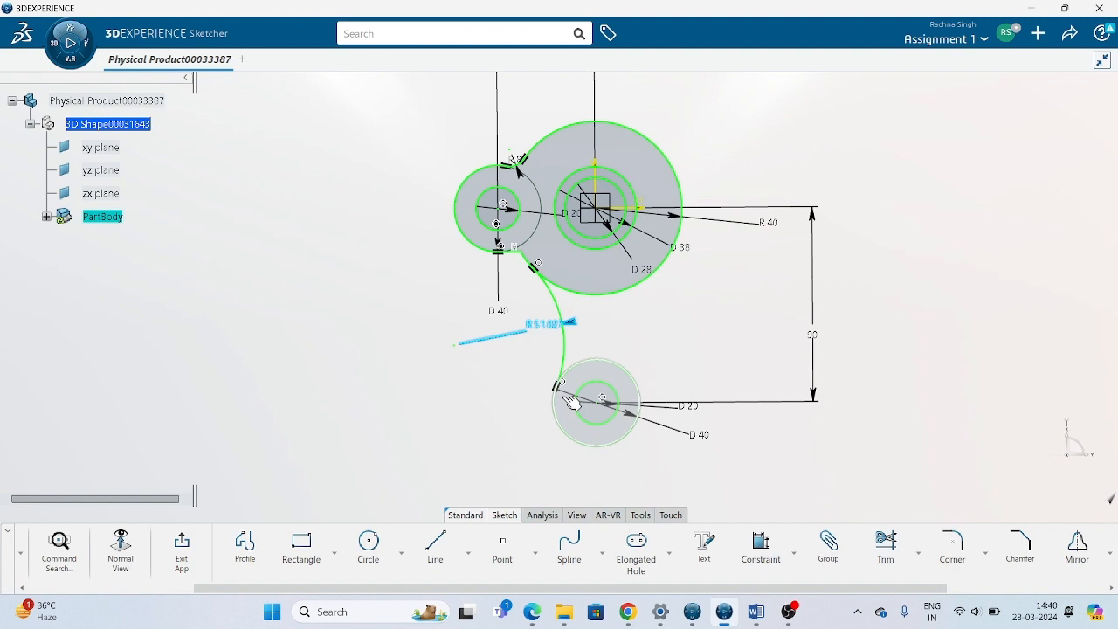
{"action": "double_click", "coordinate": [530, 329]}
{"action": "type", "text": "26"}
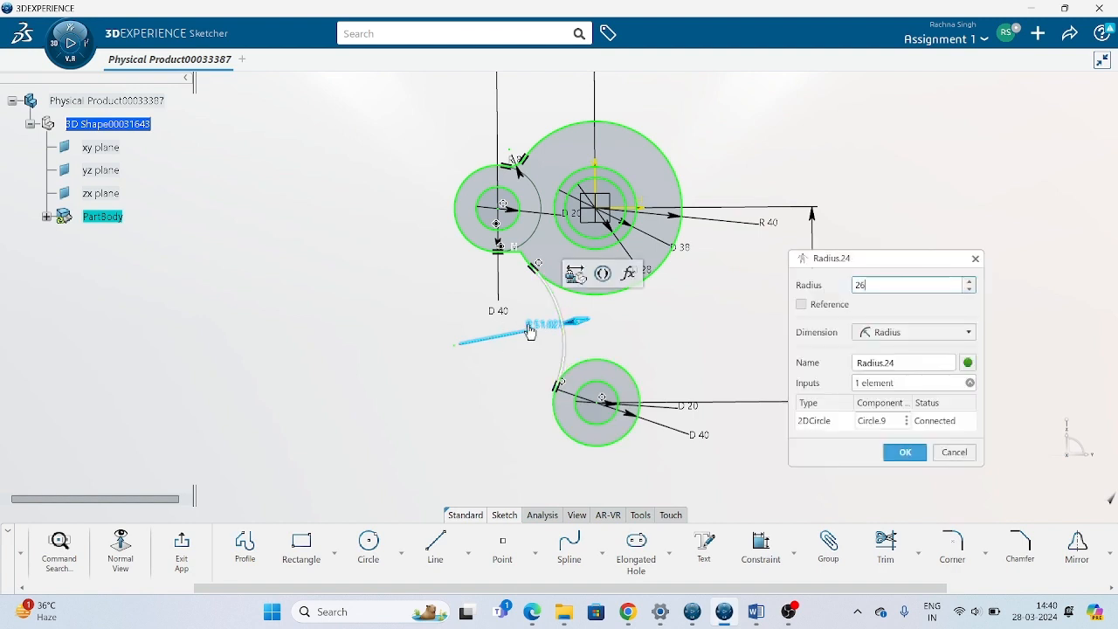
{"action": "key", "text": "Return"}
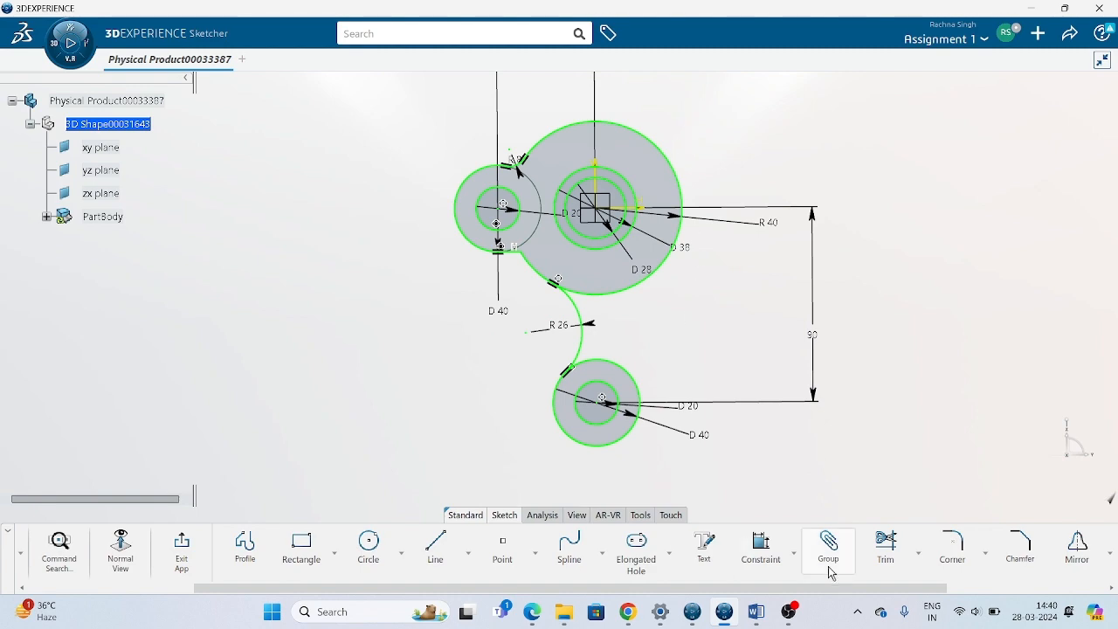
Consult the drawing in Word, then sketch a three-point arc starting with limits, radius about 201 mm, from beside the large circle to near the lower circle.
{"action": "left_click", "coordinate": [755, 610]}
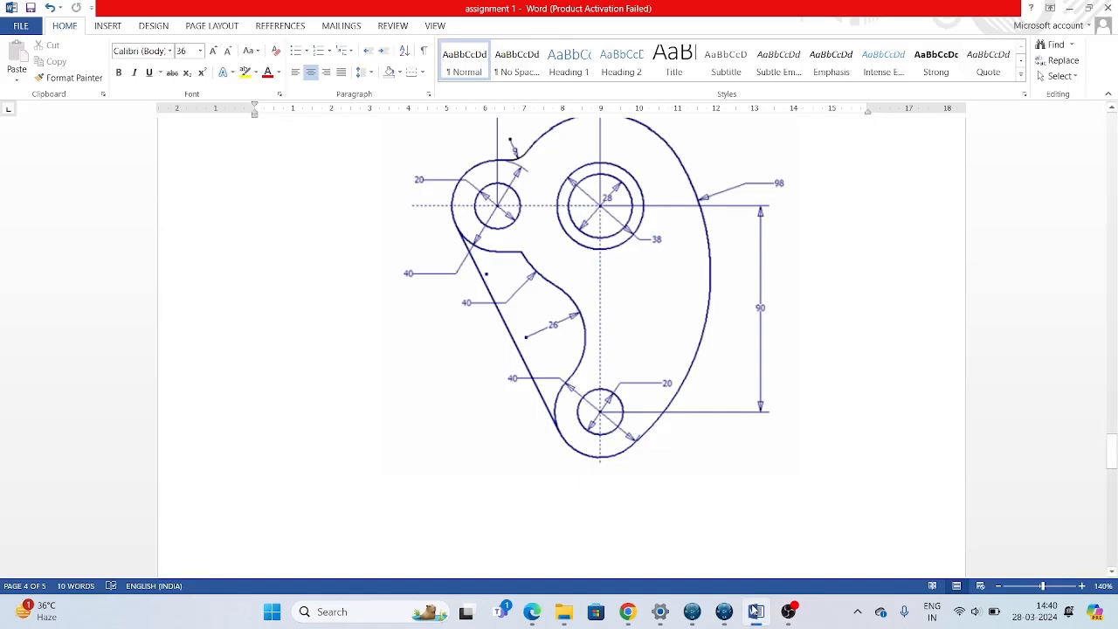
{"action": "left_click", "coordinate": [755, 611]}
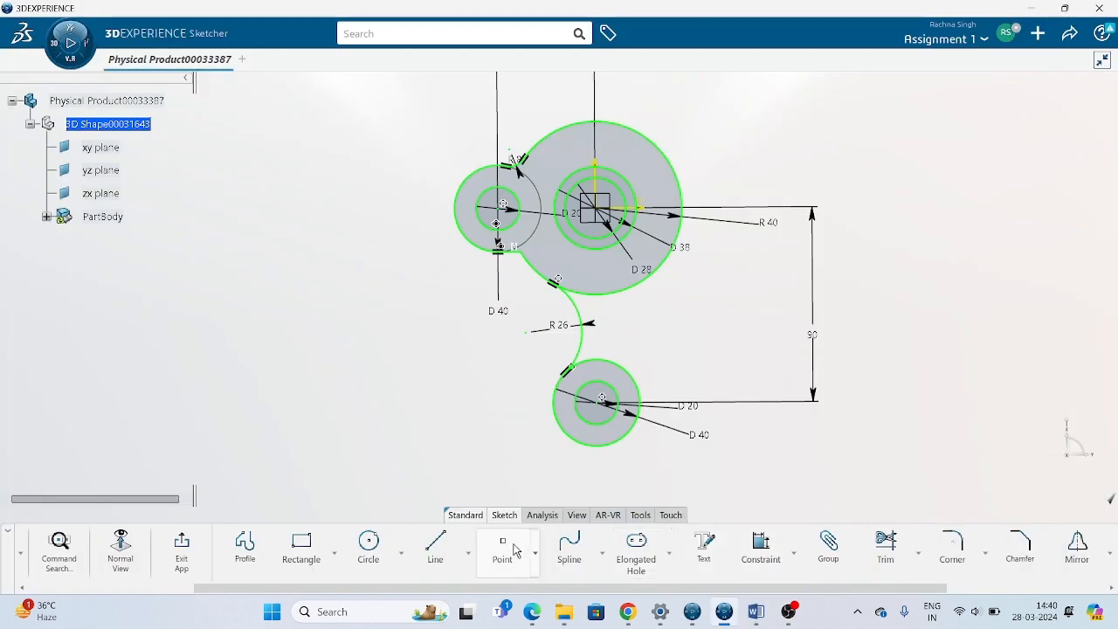
{"action": "left_click", "coordinate": [401, 556]}
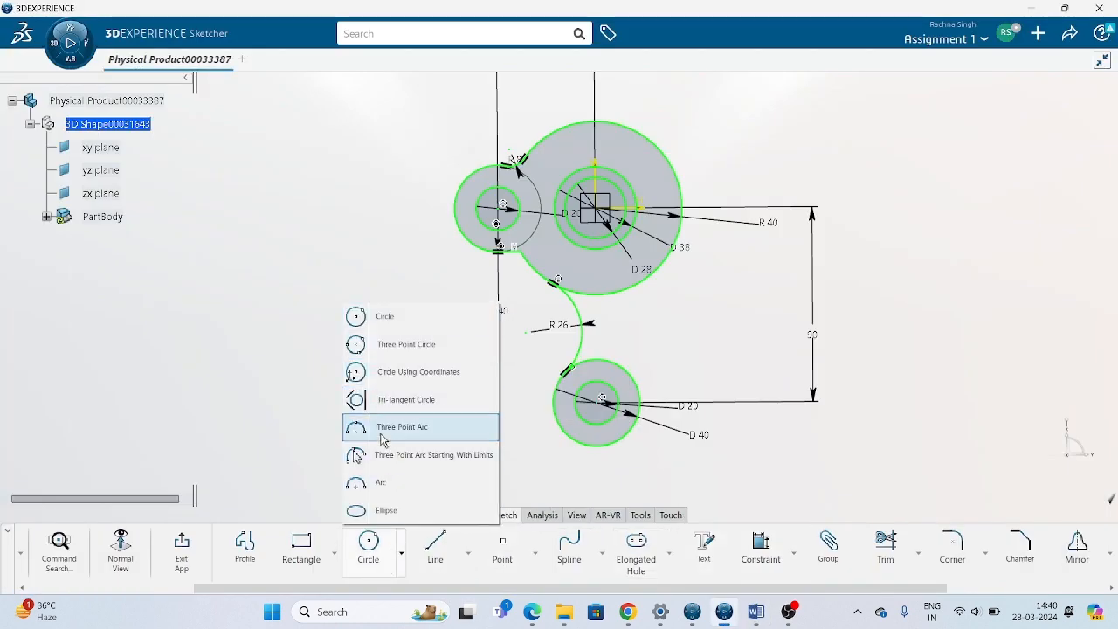
{"action": "left_click", "coordinate": [382, 463]}
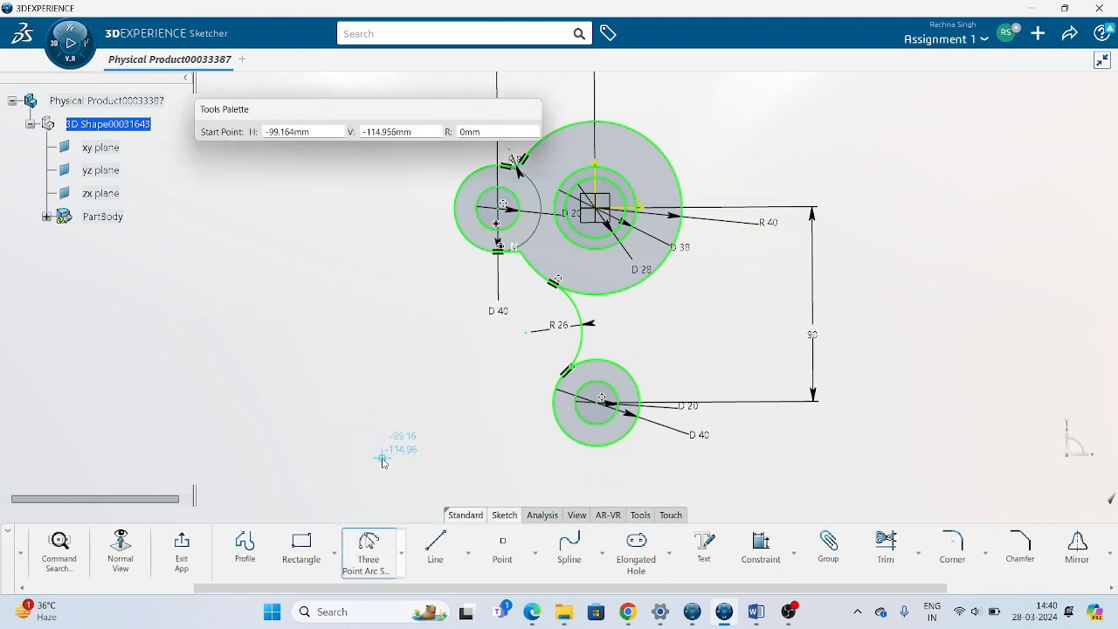
{"action": "left_click", "coordinate": [401, 553]}
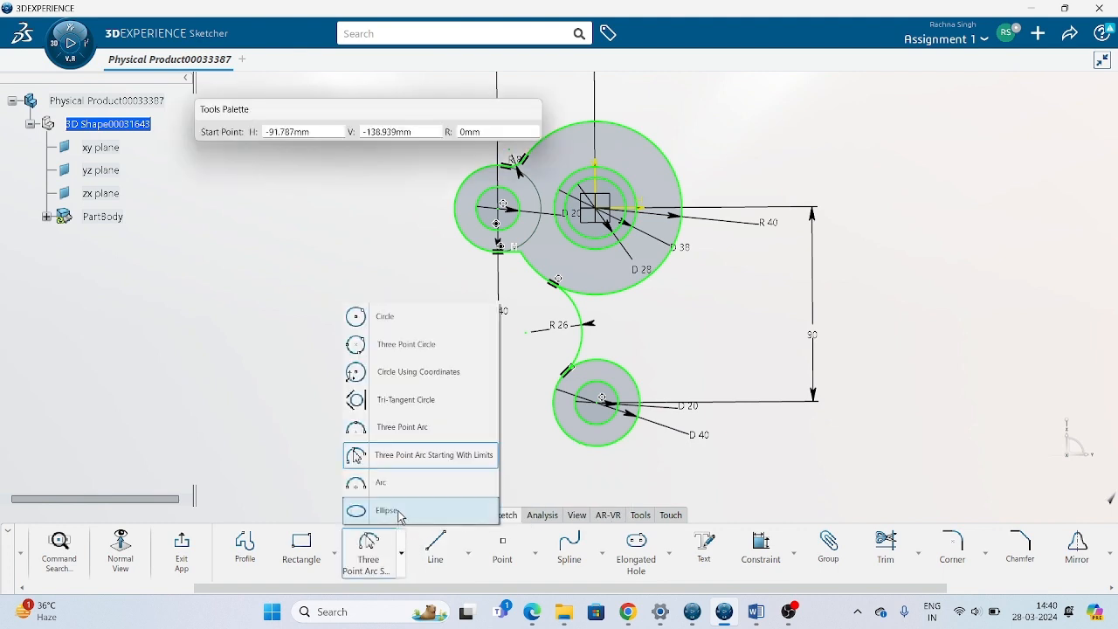
{"action": "left_click", "coordinate": [413, 456]}
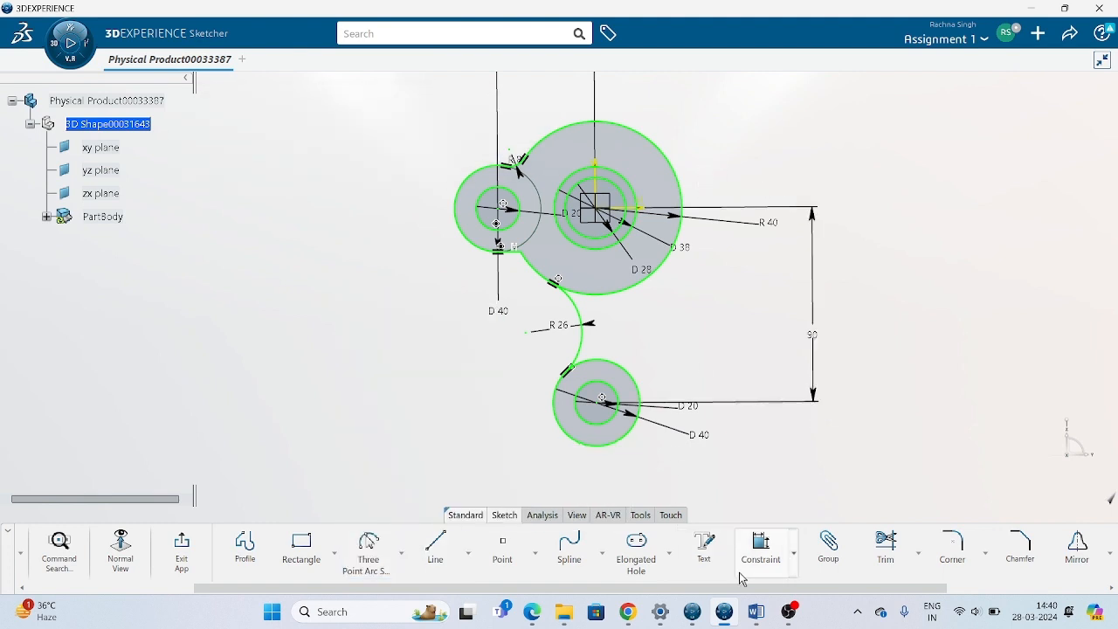
{"action": "left_click", "coordinate": [368, 543]}
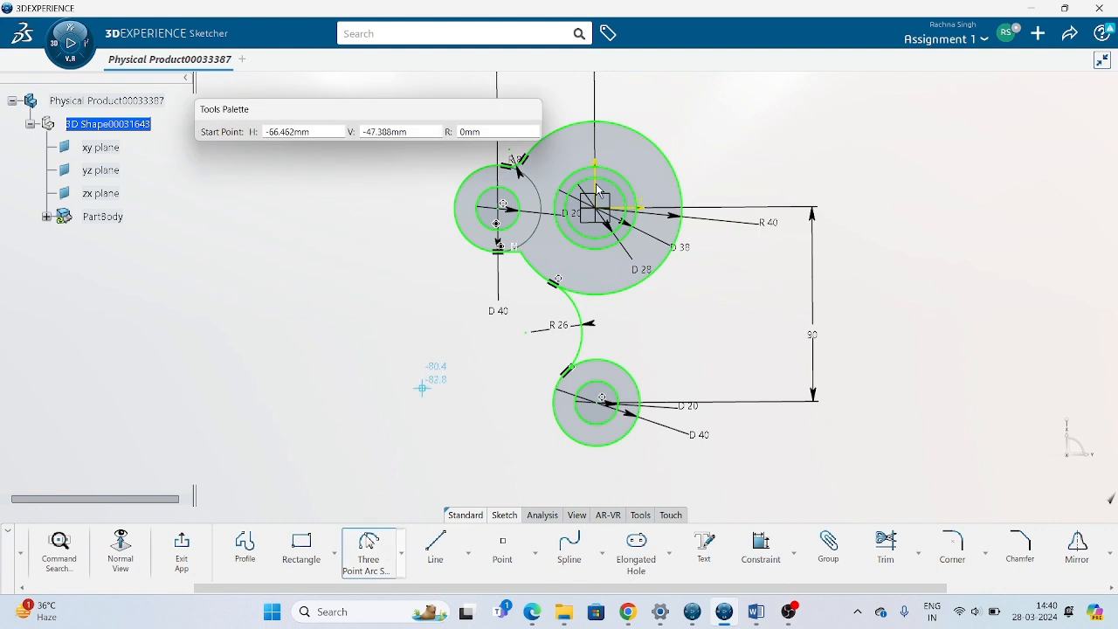
{"action": "left_click", "coordinate": [709, 179]}
{"action": "left_click", "coordinate": [653, 396]}
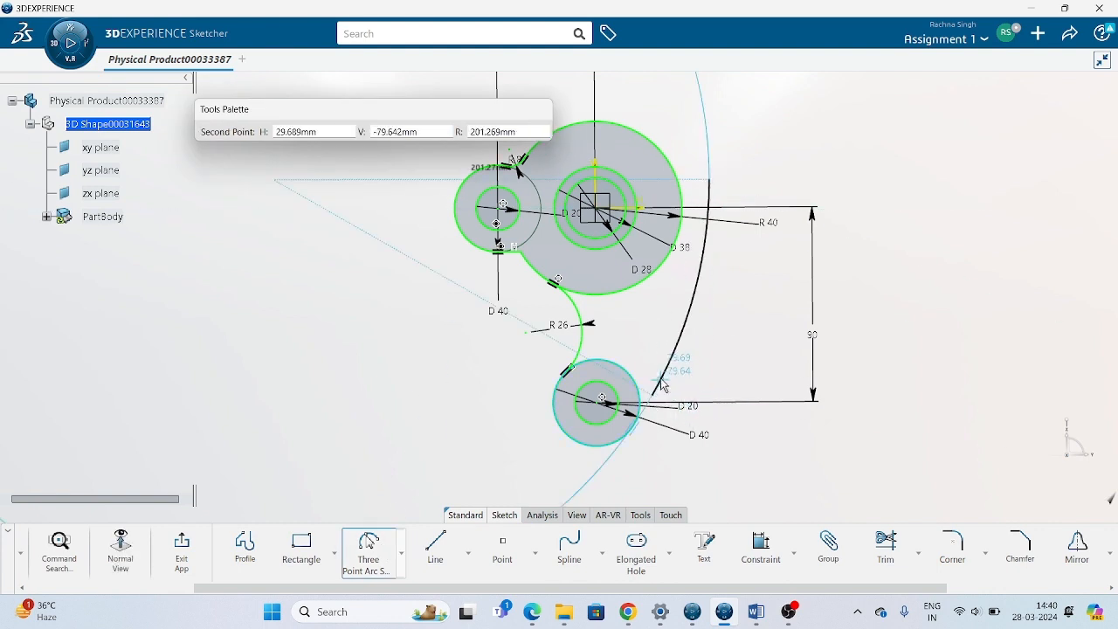
{"action": "left_click", "coordinate": [659, 381]}
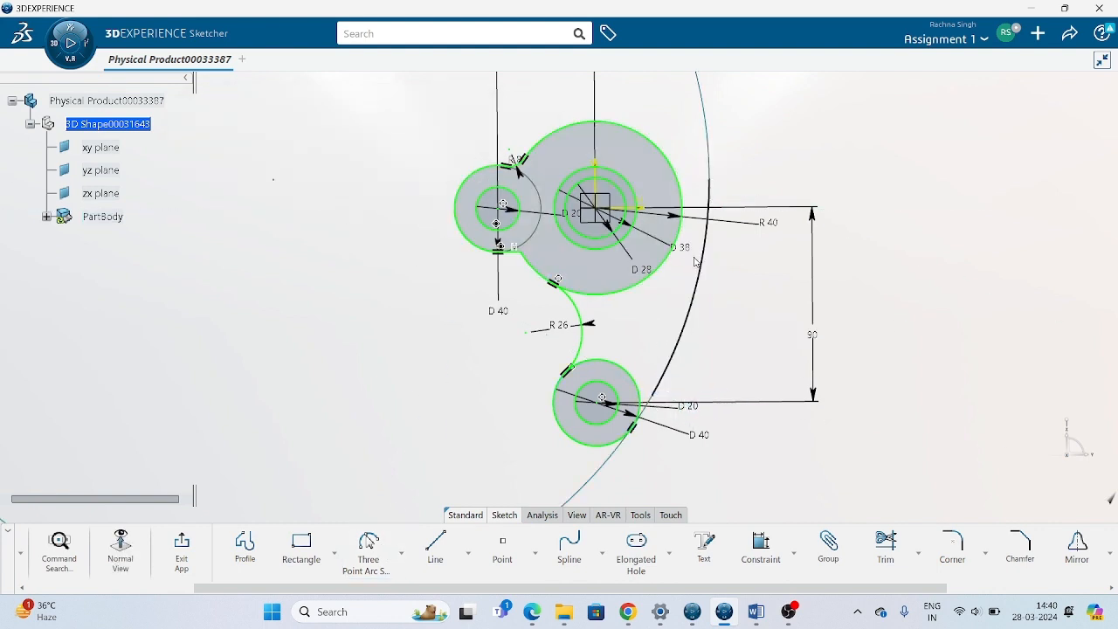
Apply a tangency constraint between the new outer arc and the large circle.
{"action": "left_click", "coordinate": [706, 229]}
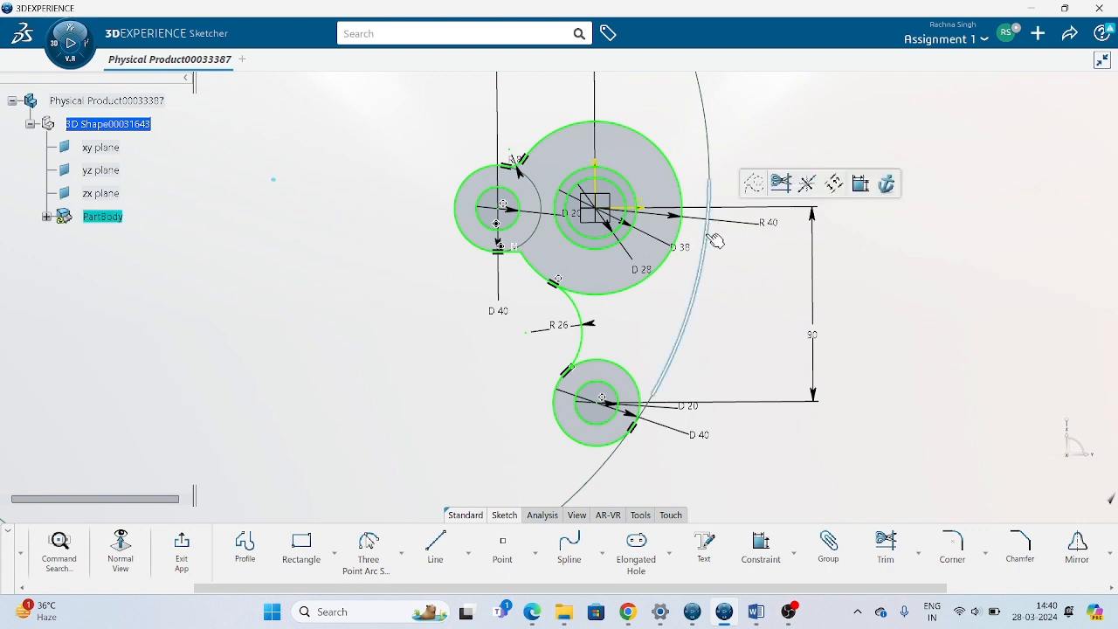
{"action": "left_click", "coordinate": [676, 172], "text": "ctrl"}
{"action": "left_click", "coordinate": [796, 559]}
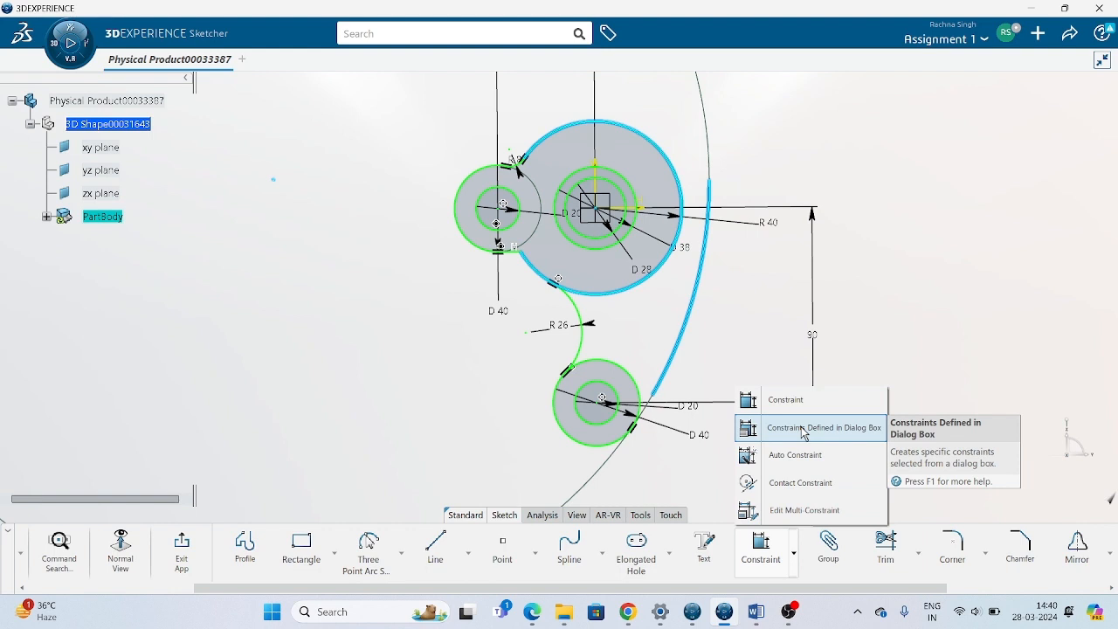
{"action": "left_click", "coordinate": [804, 428]}
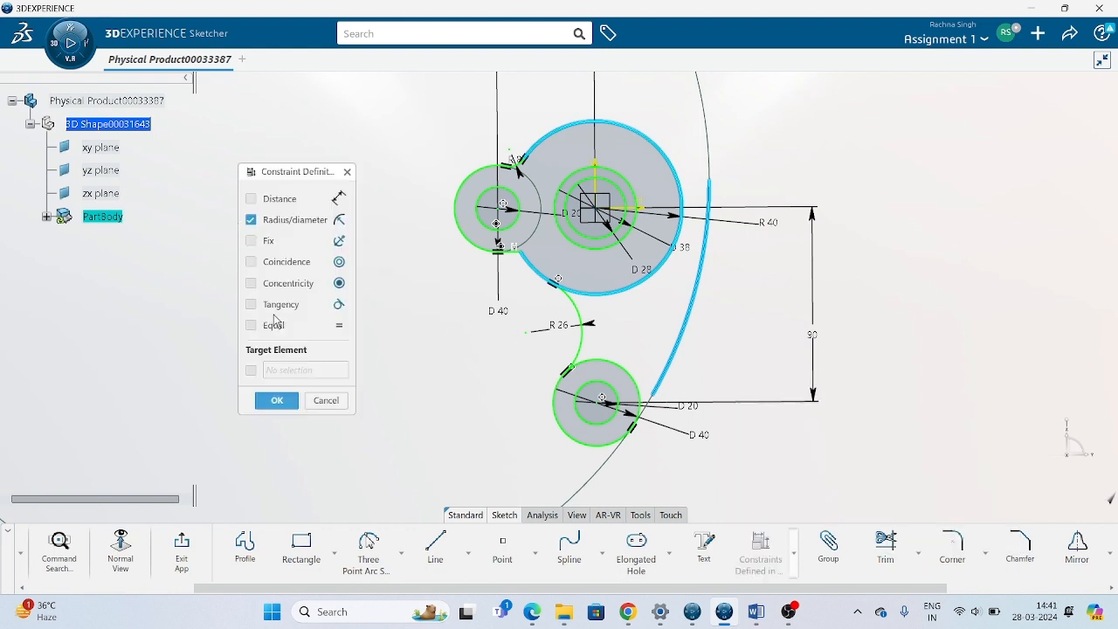
{"action": "left_click", "coordinate": [277, 313]}
{"action": "left_click", "coordinate": [284, 401]}
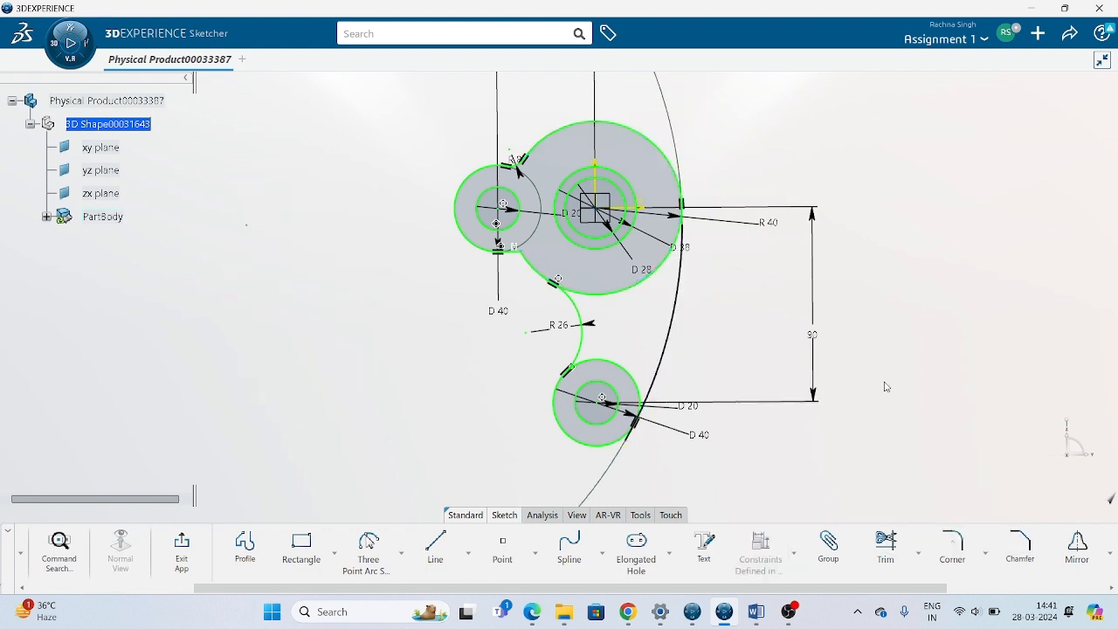
Dimension the outer arc's radius as 98 mm and extend its upper end past the tangency point on the large circle.
{"action": "left_click", "coordinate": [794, 553]}
{"action": "left_click", "coordinate": [787, 400]}
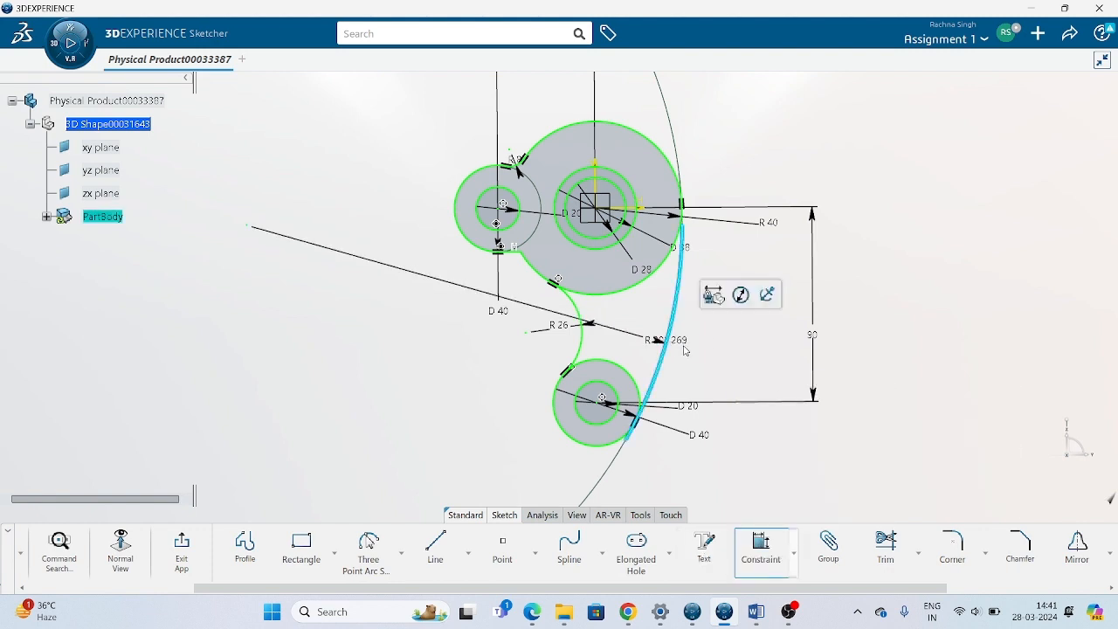
{"action": "left_click", "coordinate": [665, 350]}
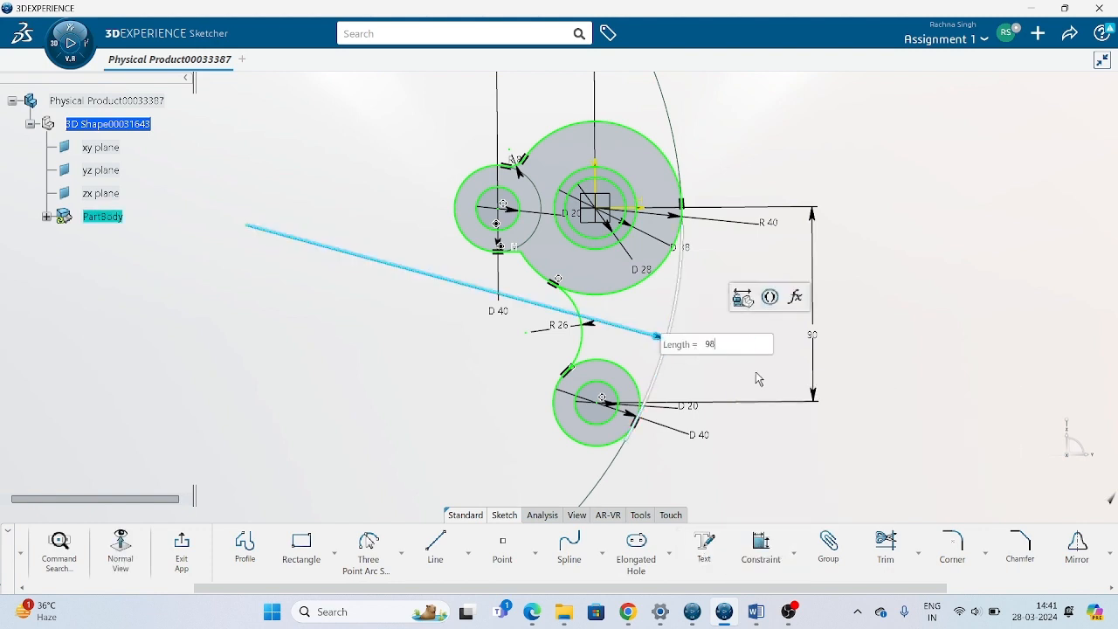
{"action": "type", "text": "98"}
{"action": "key", "text": "Return"}
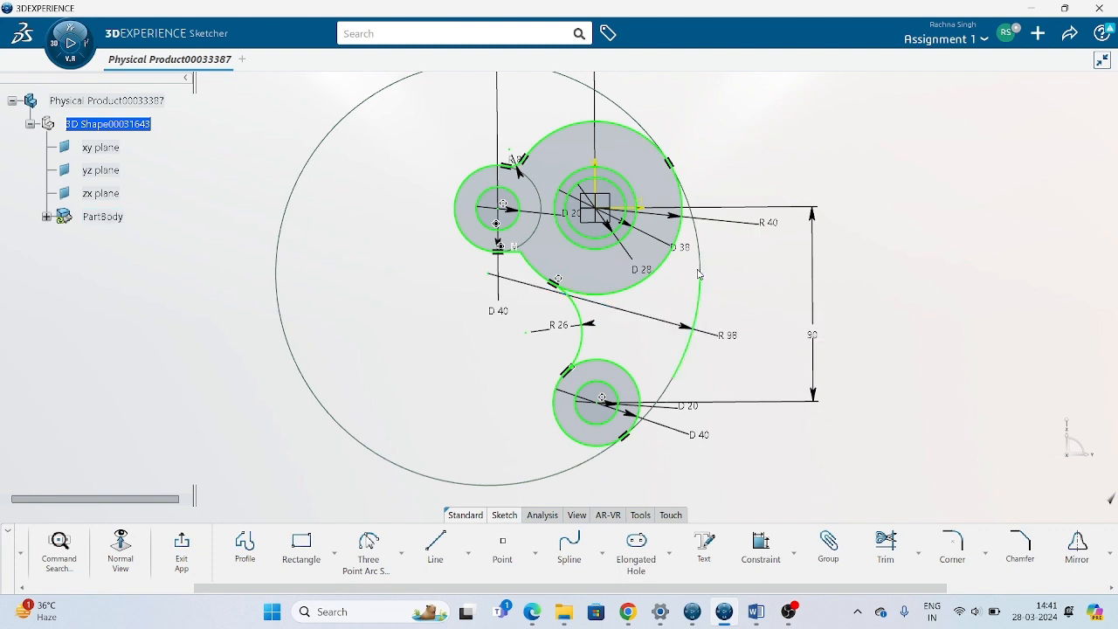
{"action": "left_click", "coordinate": [704, 246]}
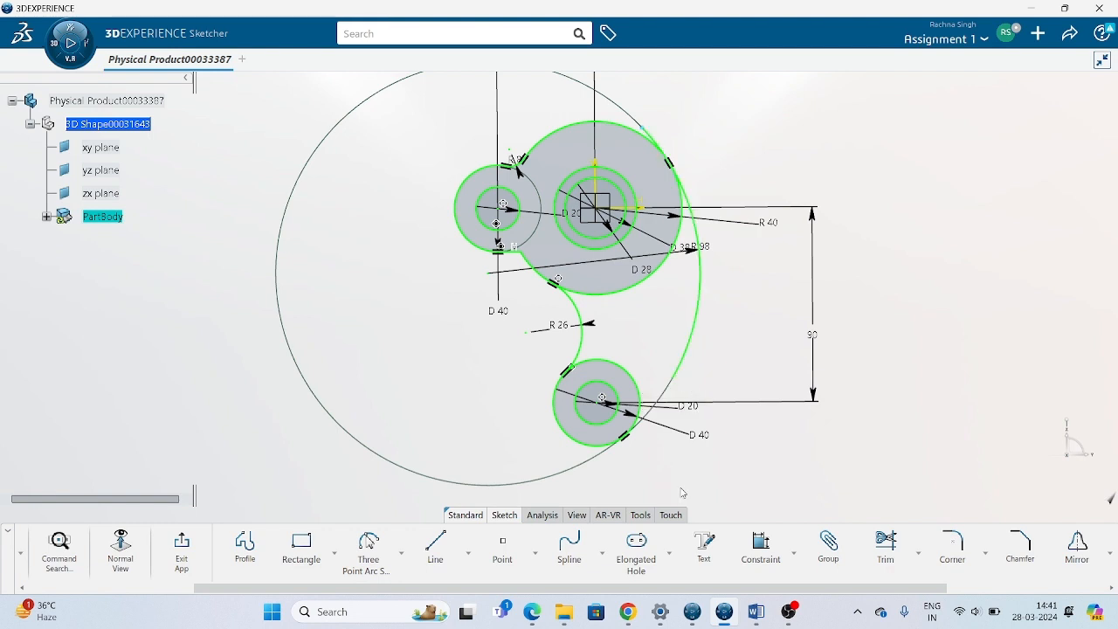
Trim the outer lower circle back to its tangency point with the 26 mm arc.
{"action": "mouse_move", "coordinate": [743, 419]}
{"action": "middle_mouse_down"}
{"action": "mouse_move", "coordinate": [714, 376]}
{"action": "mouse_move", "coordinate": [696, 396]}
{"action": "middle_mouse_up"}
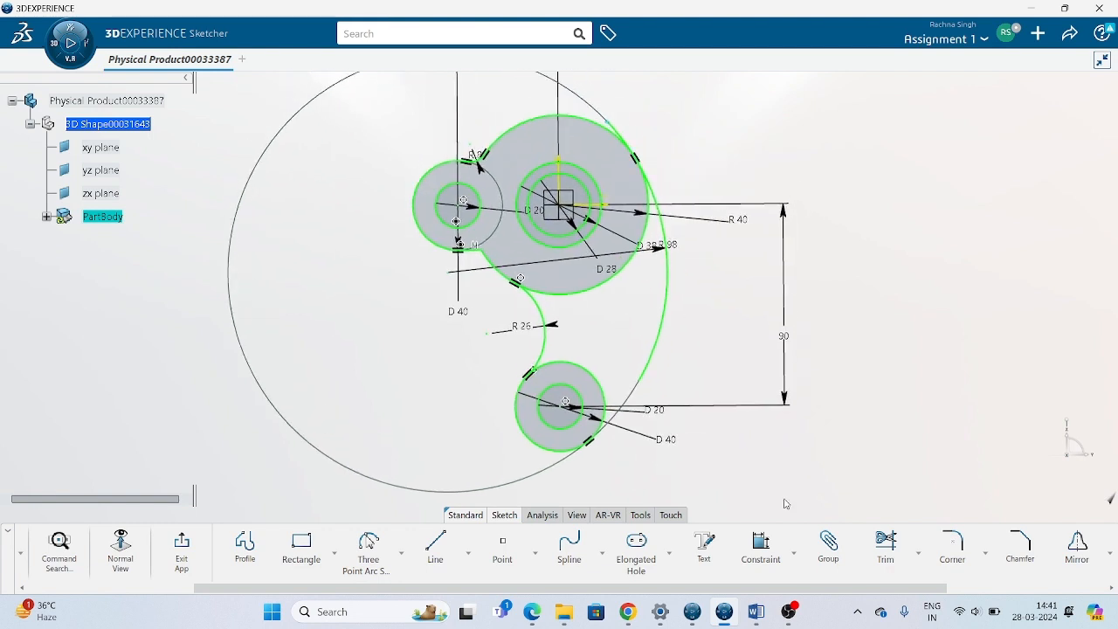
{"action": "left_click", "coordinate": [886, 544]}
{"action": "left_click", "coordinate": [564, 450]}
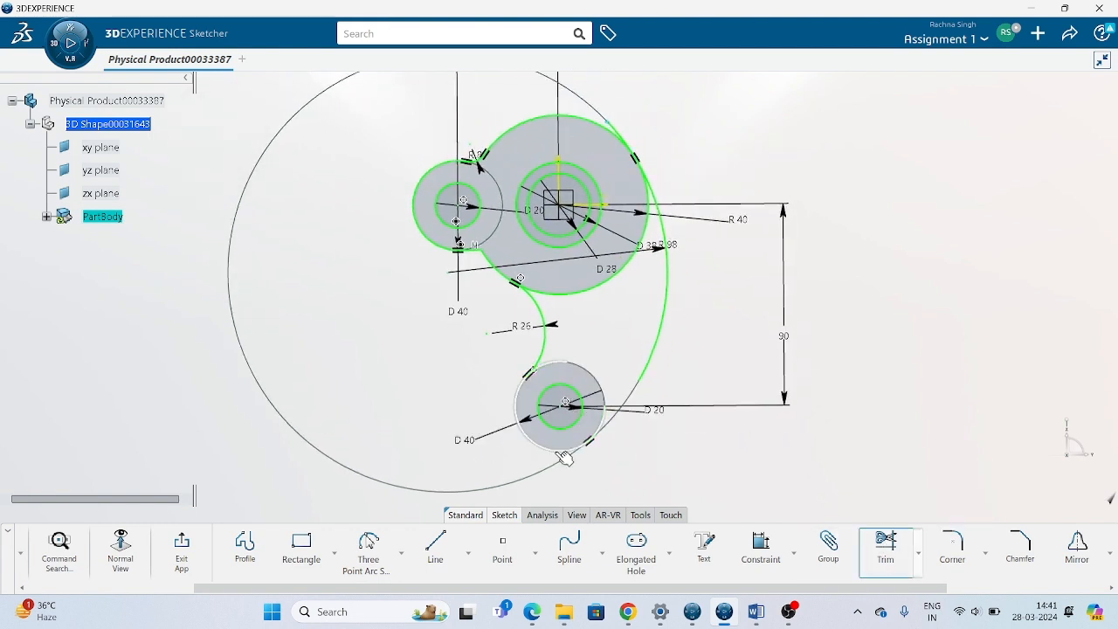
{"action": "left_click", "coordinate": [660, 367]}
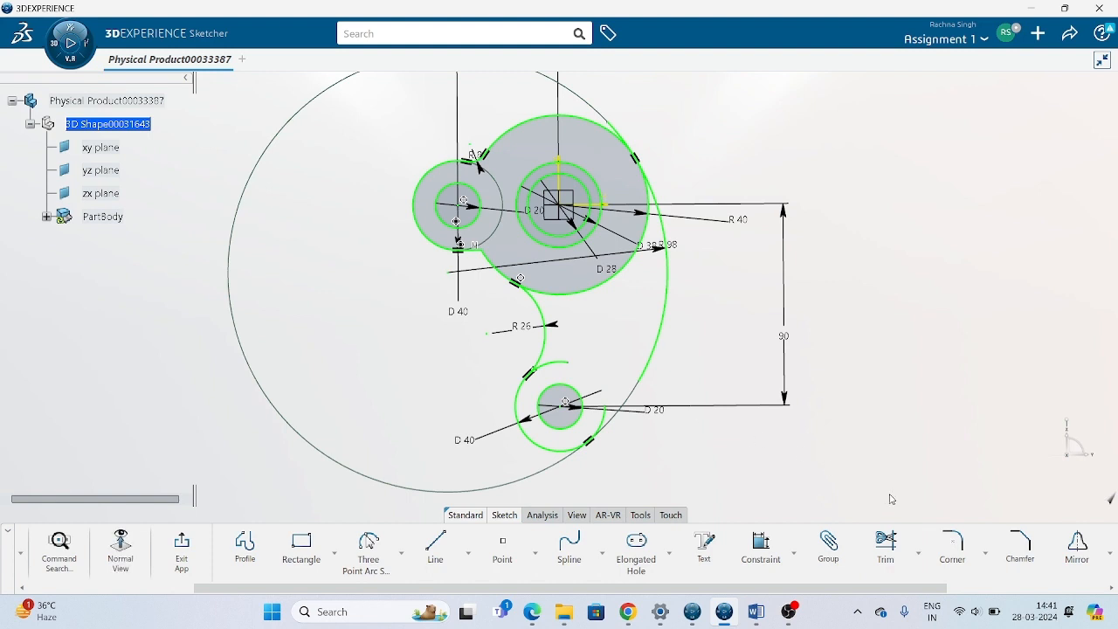
{"action": "left_click", "coordinate": [886, 544]}
{"action": "left_click", "coordinate": [523, 410]}
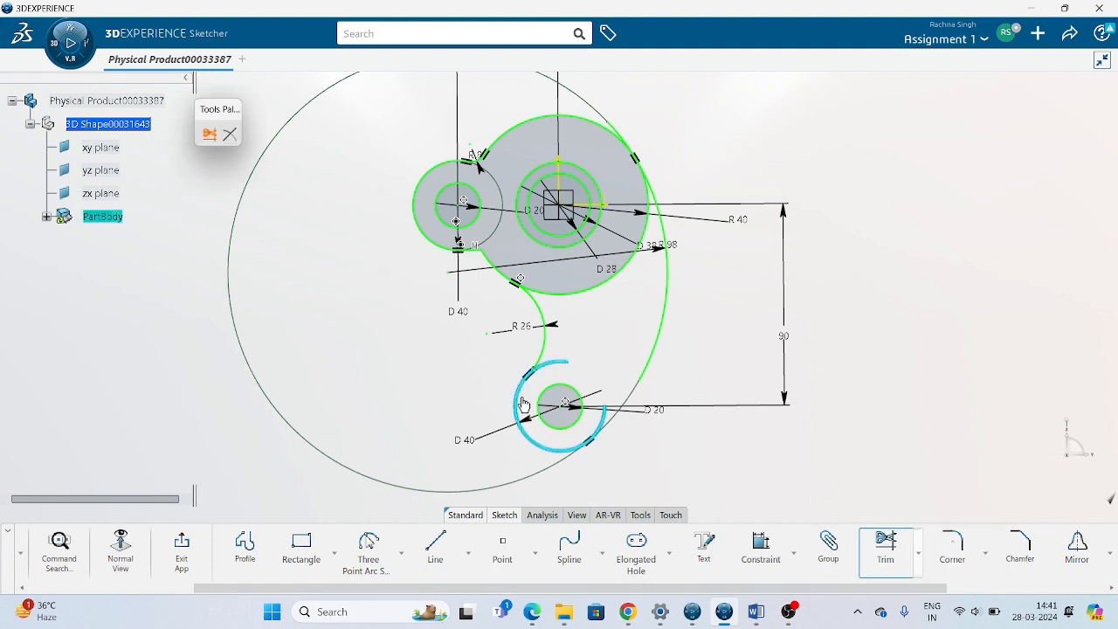
Trim the outer lower circle and the 98 mm arc to each other at their tangency point.
{"action": "left_click", "coordinate": [886, 544]}
{"action": "left_click", "coordinate": [569, 451]}
{"action": "left_click", "coordinate": [648, 368]}
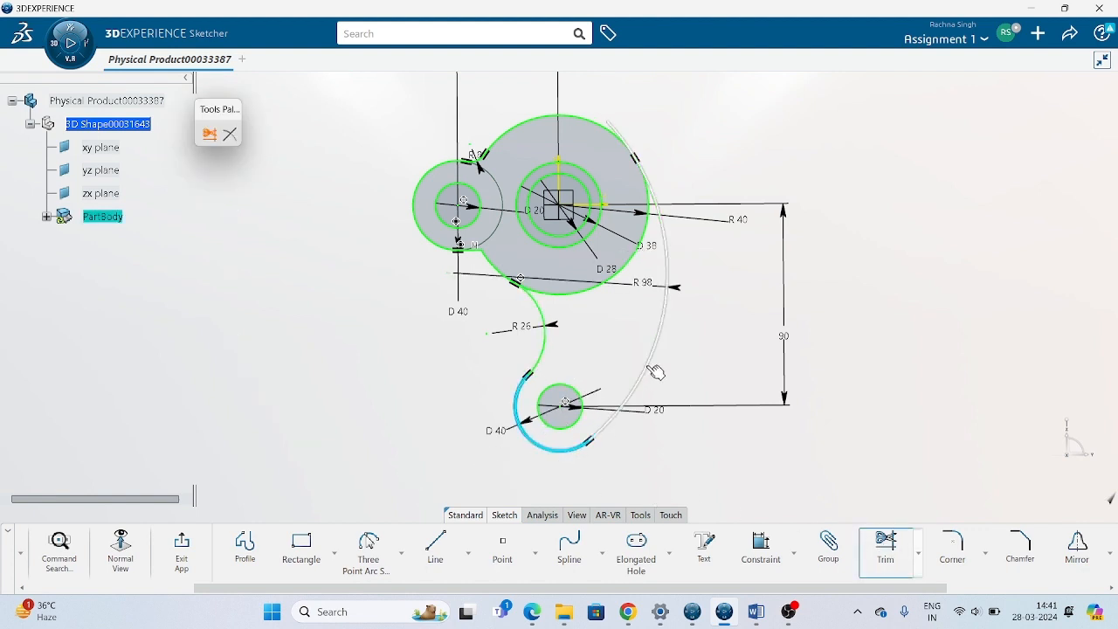
{"action": "left_click", "coordinate": [655, 373]}
Trim the 98 mm arc and the large circle to each other at their upper tangency point, keeping the circle's upper portion.
{"action": "middle_click_drag", "start_coordinate": [692, 324], "coordinate": [684, 513]}
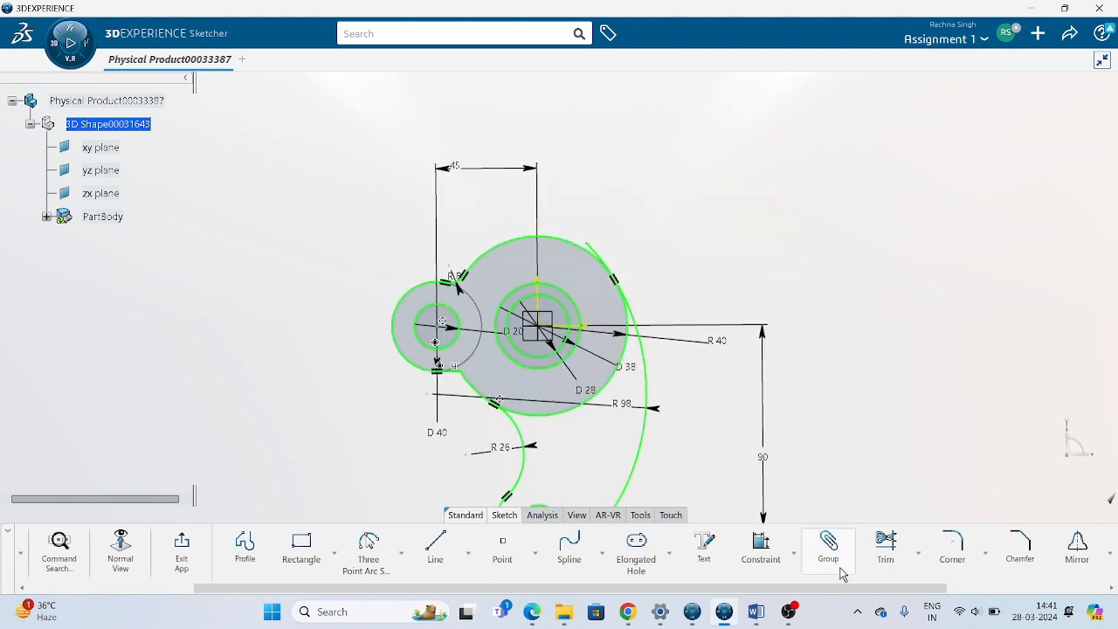
{"action": "left_click", "coordinate": [886, 543]}
{"action": "middle_click_drag", "start_coordinate": [736, 436], "coordinate": [736, 422]}
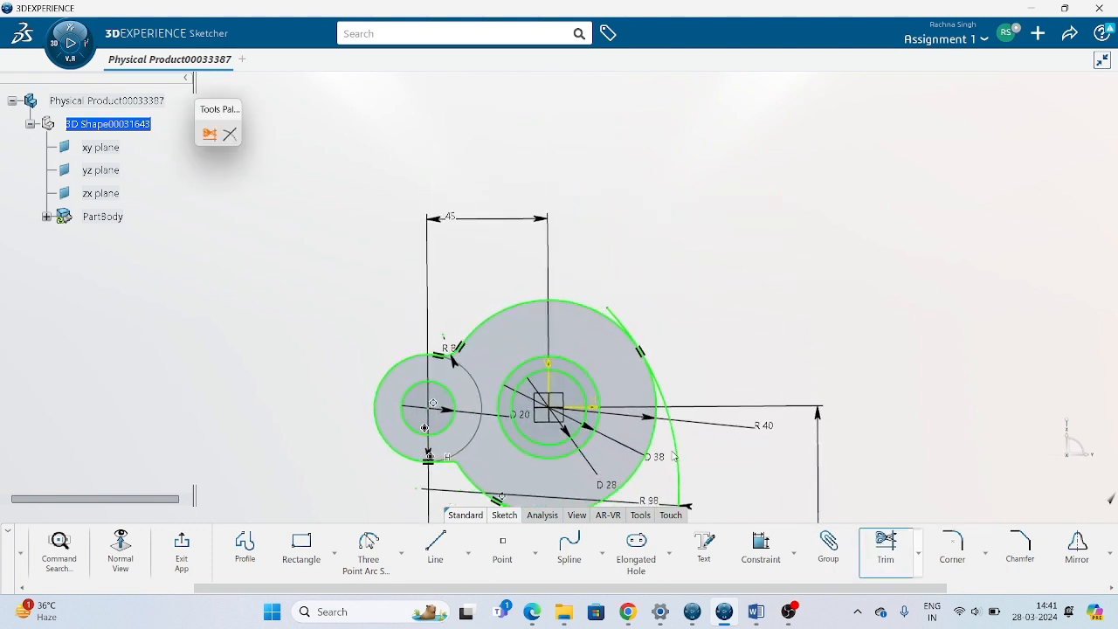
{"action": "left_click", "coordinate": [678, 457]}
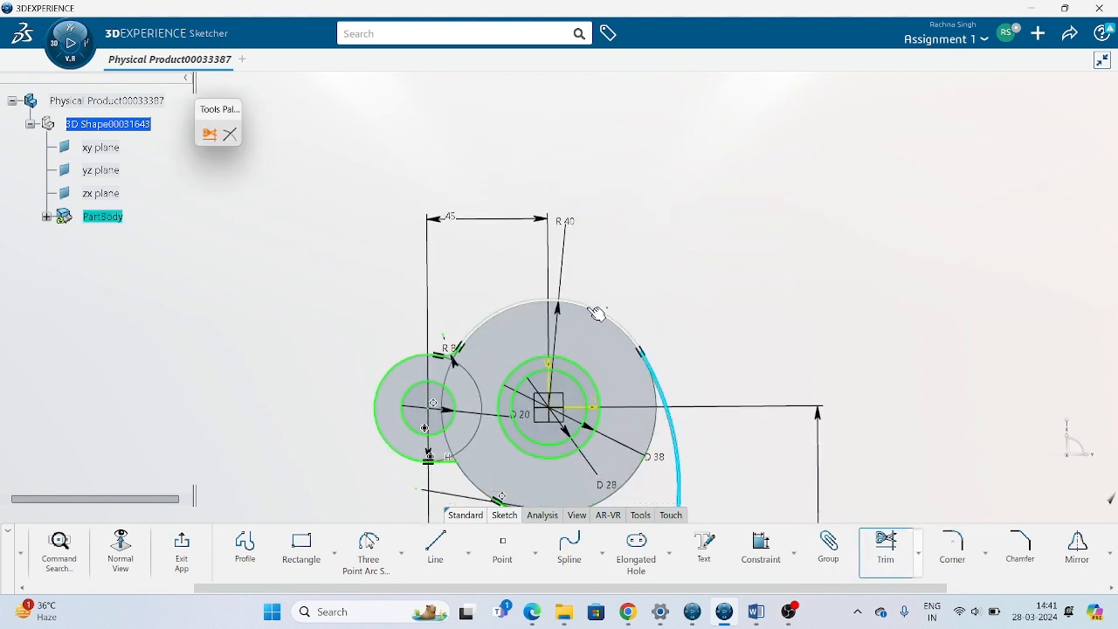
{"action": "left_click", "coordinate": [594, 312]}
Check the large circle's trimmed outline near the 26 mm arc and undo its last trim with the 98 mm arc.
{"action": "middle_click_drag", "start_coordinate": [807, 338], "coordinate": [865, 201]}
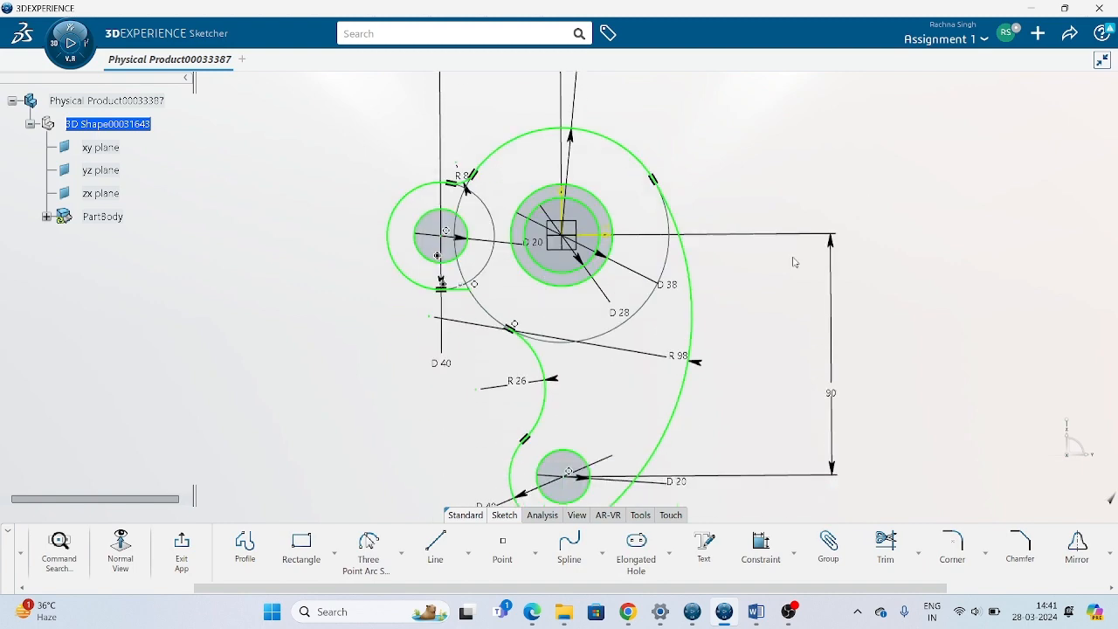
{"action": "middle_click_drag", "start_coordinate": [540, 420], "coordinate": [572, 329]}
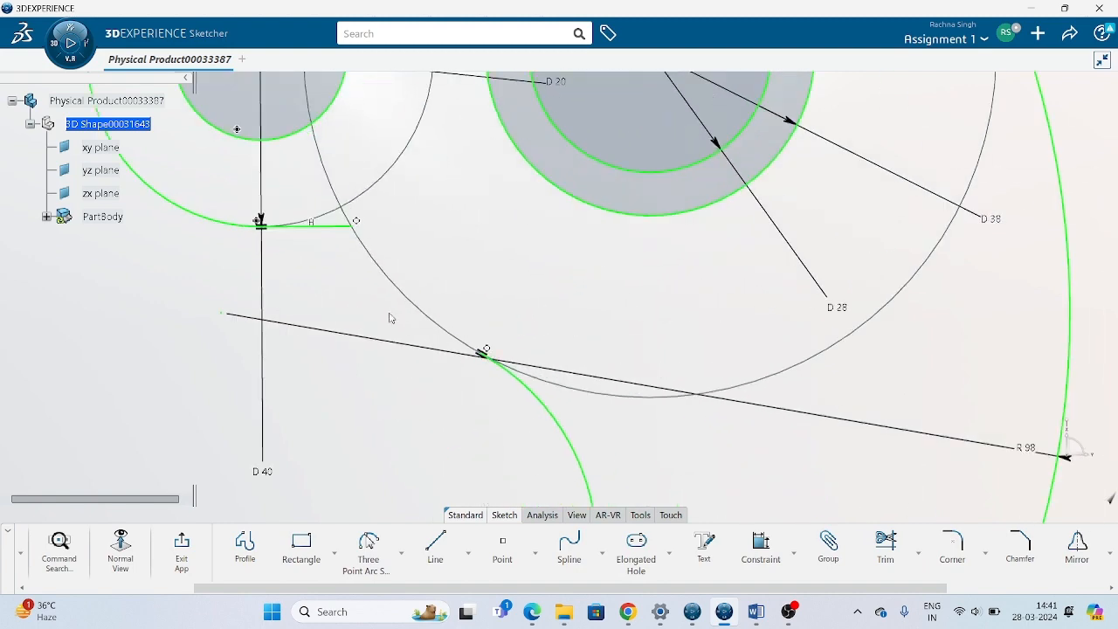
{"action": "mouse_move", "coordinate": [391, 318]}
{"action": "middle_mouse_down"}
{"action": "mouse_move", "coordinate": [407, 327]}
{"action": "mouse_move", "coordinate": [492, 245]}
{"action": "mouse_move", "coordinate": [492, 289]}
{"action": "mouse_move", "coordinate": [567, 337]}
{"action": "middle_mouse_up"}
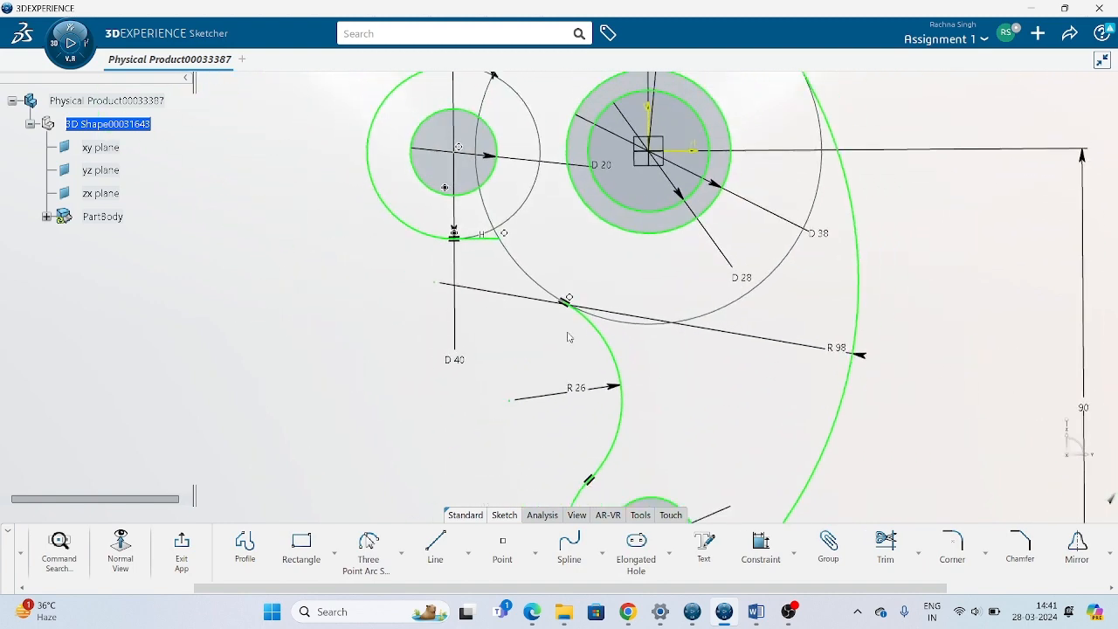
{"action": "middle_click_drag", "start_coordinate": [632, 381], "coordinate": [636, 434]}
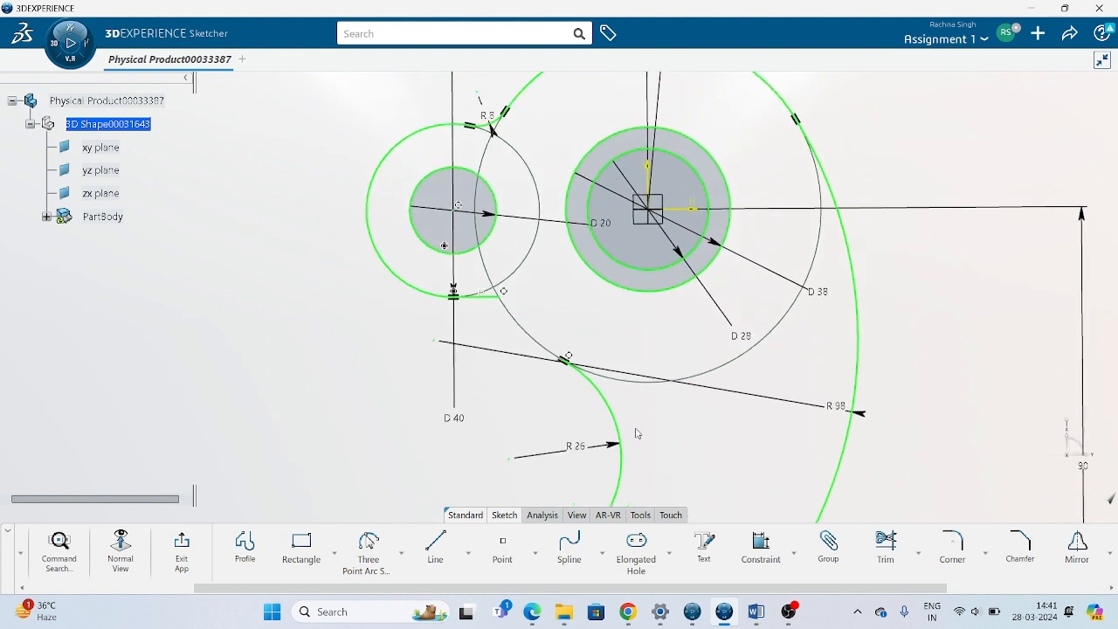
{"action": "key", "text": "ctrl+z"}
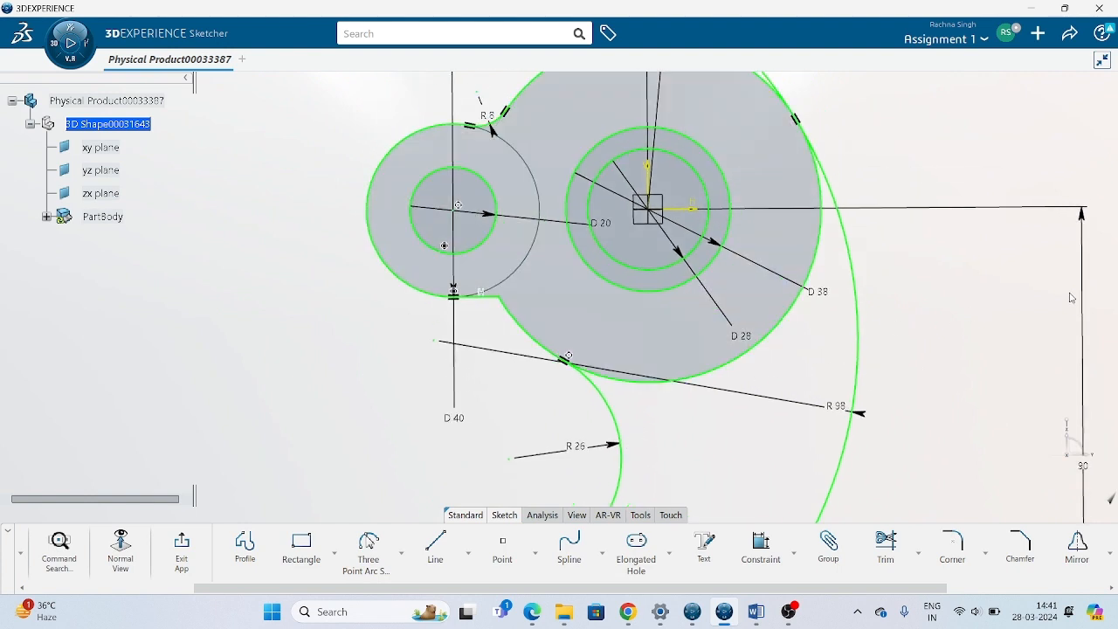
Quick Trim the large circle's lower portion between its tangency points with the 26 mm arc and the 98 mm arc.
{"action": "left_click", "coordinate": [919, 554]}
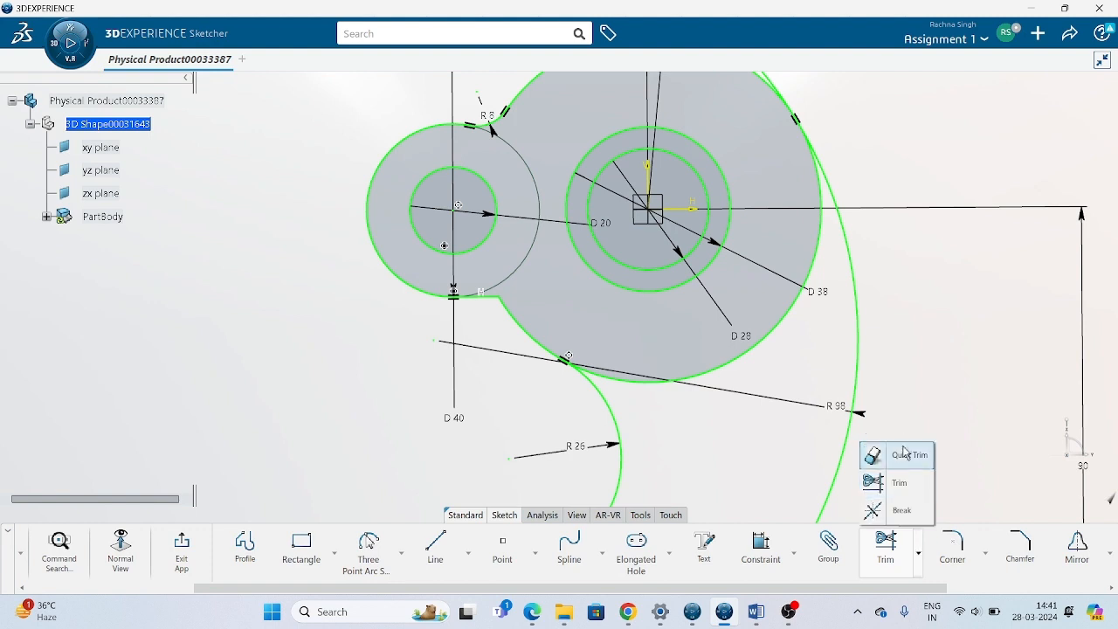
{"action": "left_click", "coordinate": [905, 456]}
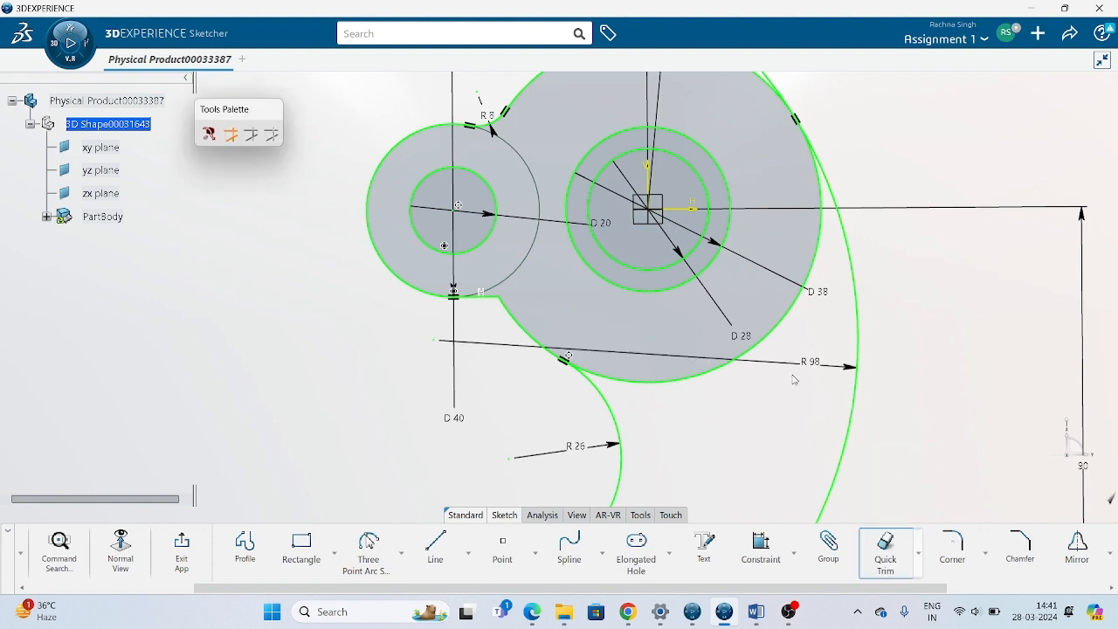
{"action": "left_click", "coordinate": [714, 379]}
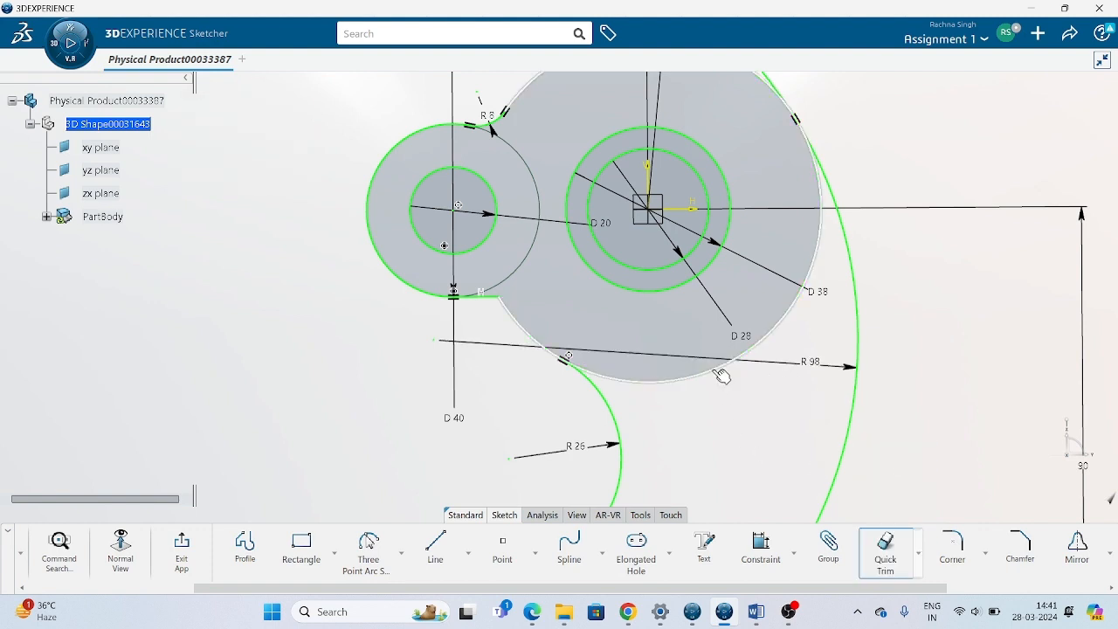
Trim the 98 mm arc and the large circle's remaining upper portion to each other at their tangency point.
{"action": "middle_click_drag", "start_coordinate": [763, 249], "coordinate": [729, 413]}
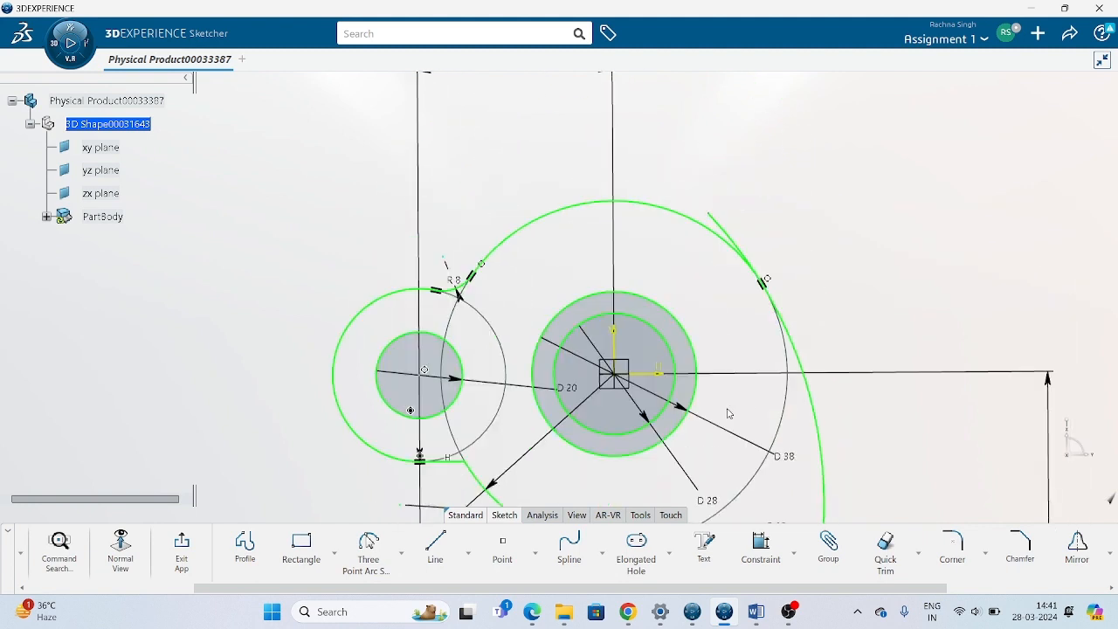
{"action": "middle_click_drag", "start_coordinate": [917, 336], "coordinate": [854, 284]}
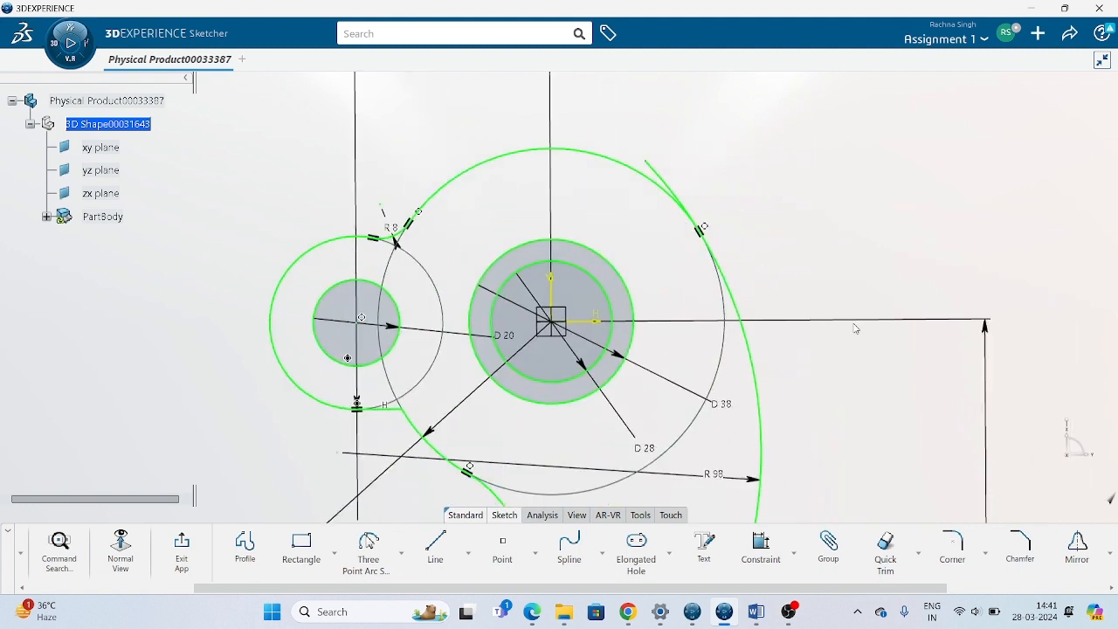
{"action": "left_click", "coordinate": [919, 556]}
{"action": "left_click", "coordinate": [887, 482]}
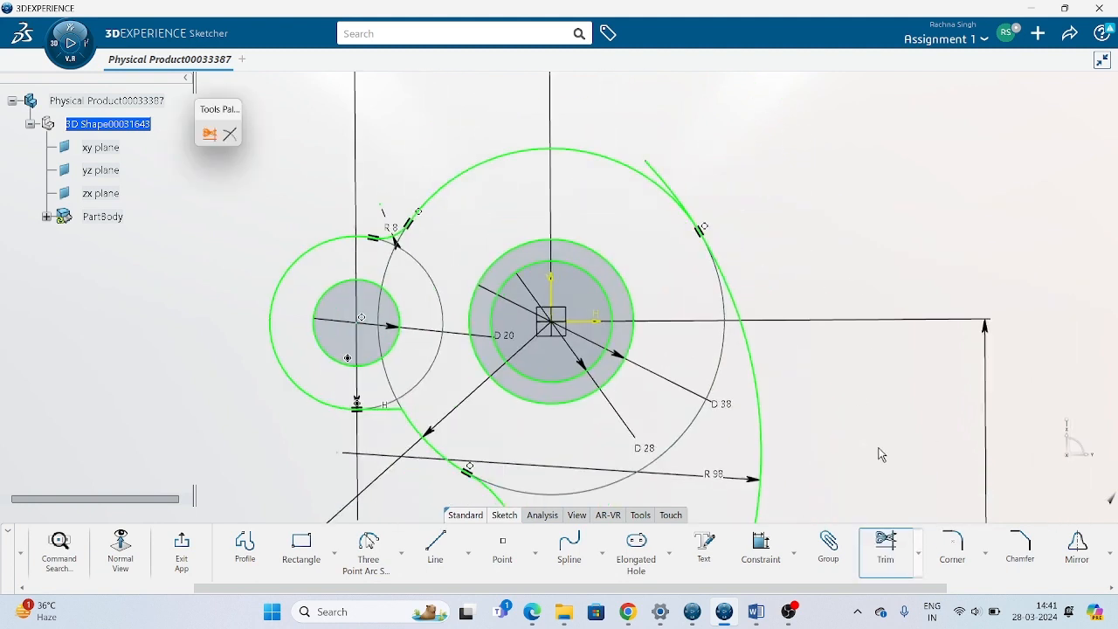
{"action": "left_click", "coordinate": [750, 343]}
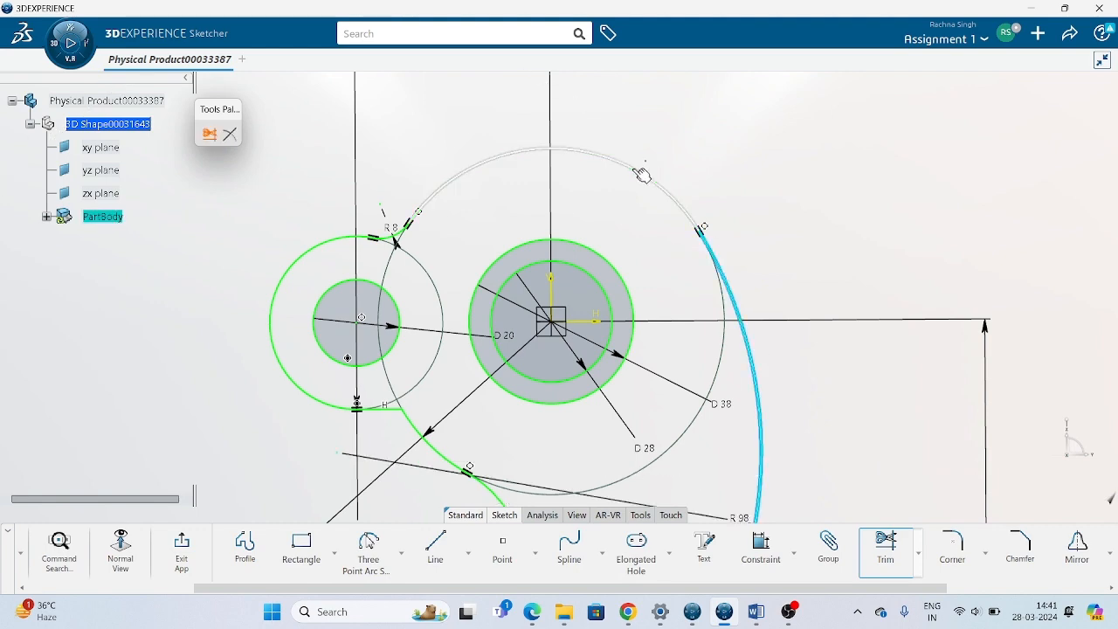
{"action": "left_click", "coordinate": [642, 175]}
Compare the whole profile with the assignment drawing in Word, return to 3DEXPERIENCE and exit the sketch.
{"action": "middle_click_drag", "start_coordinate": [818, 279], "coordinate": [871, 120]}
{"action": "scroll", "coordinate": [856, 187], "scroll_direction": "down", "scroll_amount": 6}
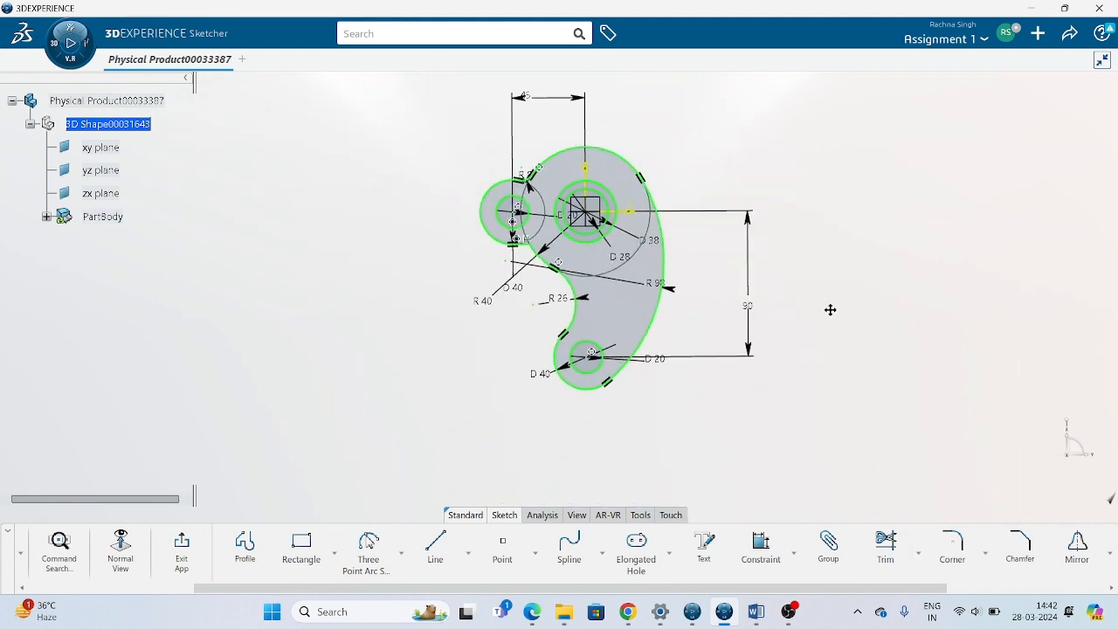
{"action": "mouse_move", "coordinate": [830, 310]}
{"action": "middle_mouse_down", "text": "ctrl"}
{"action": "mouse_move", "coordinate": [842, 271]}
{"action": "mouse_move", "coordinate": [829, 338]}
{"action": "middle_mouse_up", "text": "ctrl"}
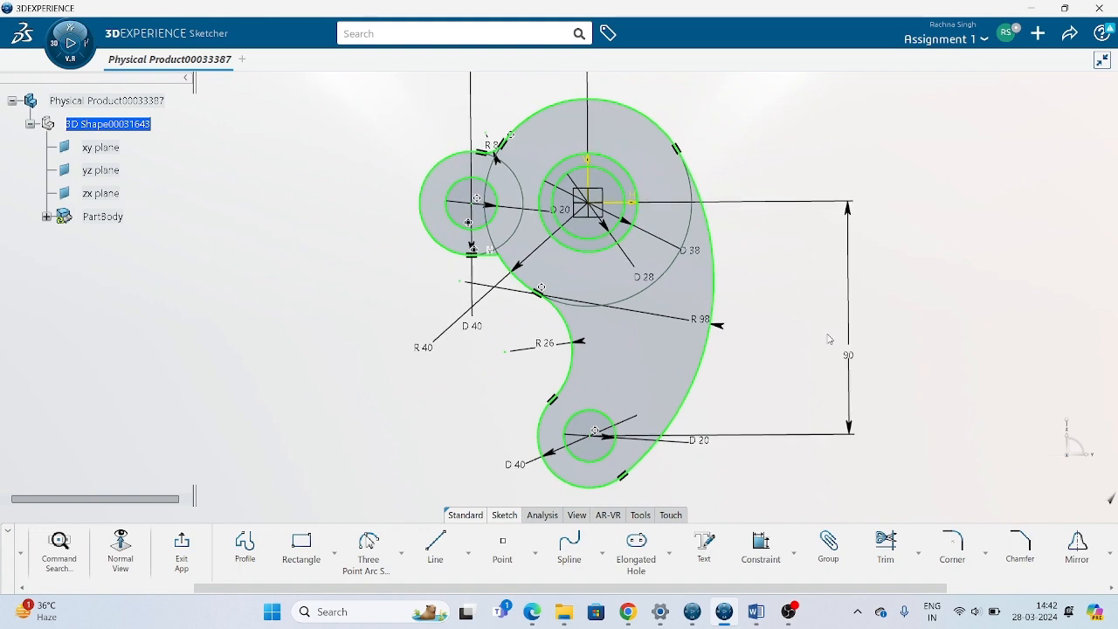
{"action": "left_click", "coordinate": [756, 612]}
{"action": "scroll", "coordinate": [745, 361], "scroll_direction": "down", "scroll_amount": 1}
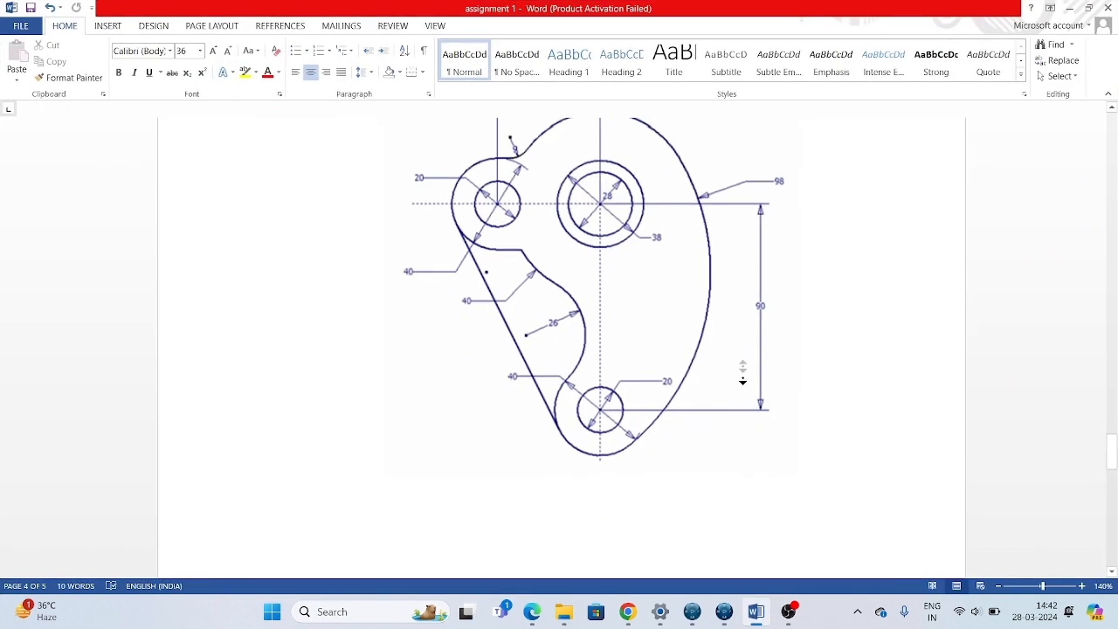
{"action": "left_click", "coordinate": [725, 613]}
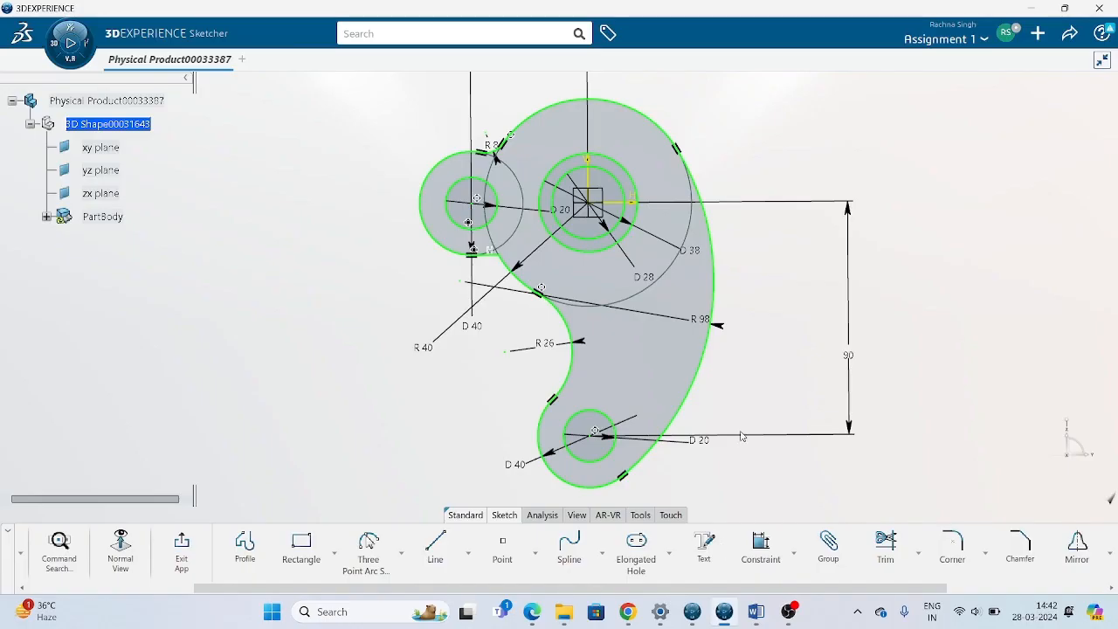
{"action": "left_click", "coordinate": [188, 558]}
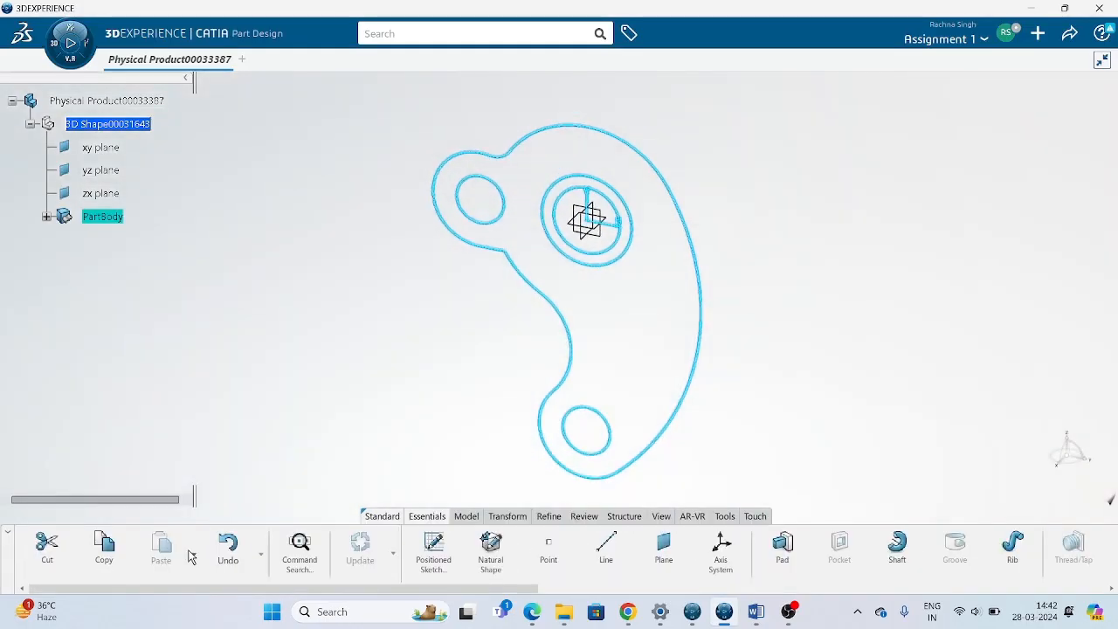
{"action": "left_click", "coordinate": [798, 277]}
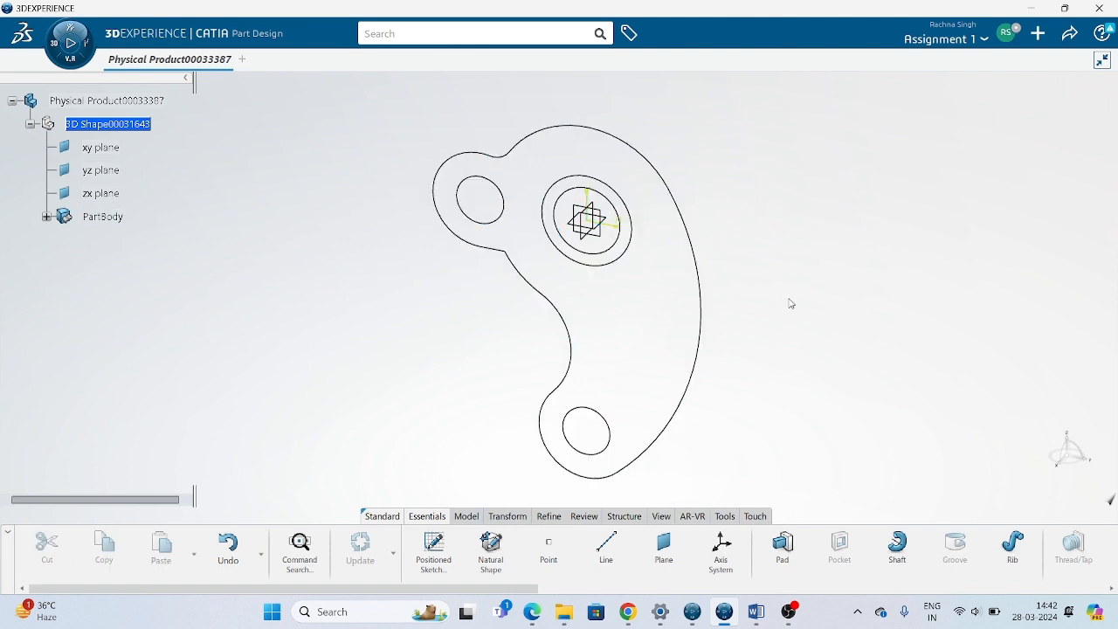